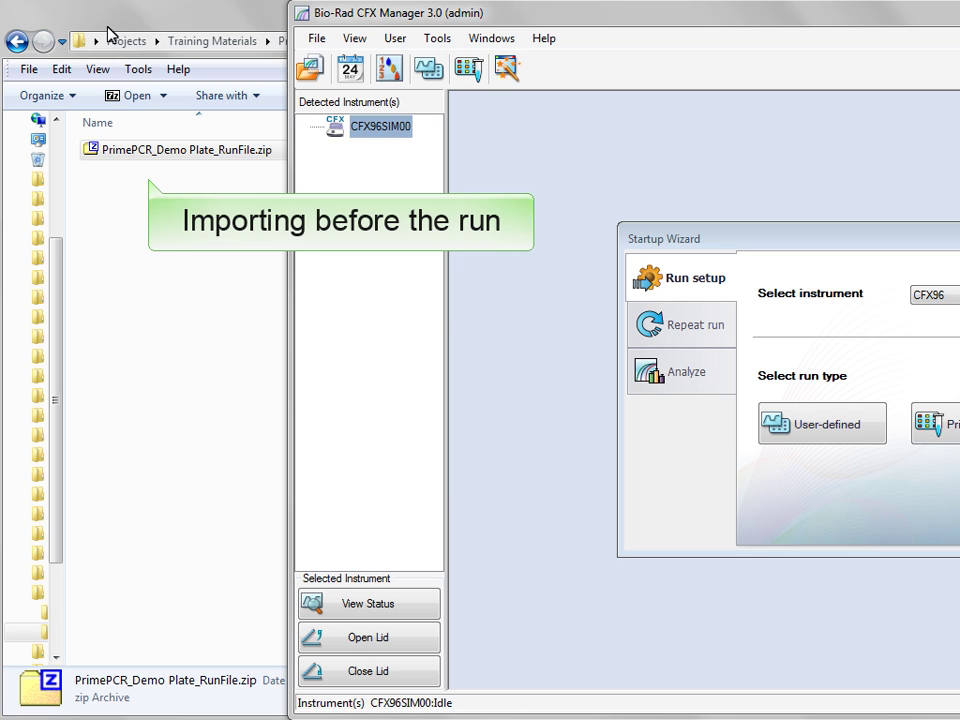
# - Import the PrimePCR demo run file, leaving the optimized PrimePCR protocol unedited
pyautogui.moveTo(165, 160); pyautogui.dragTo(355, 243)
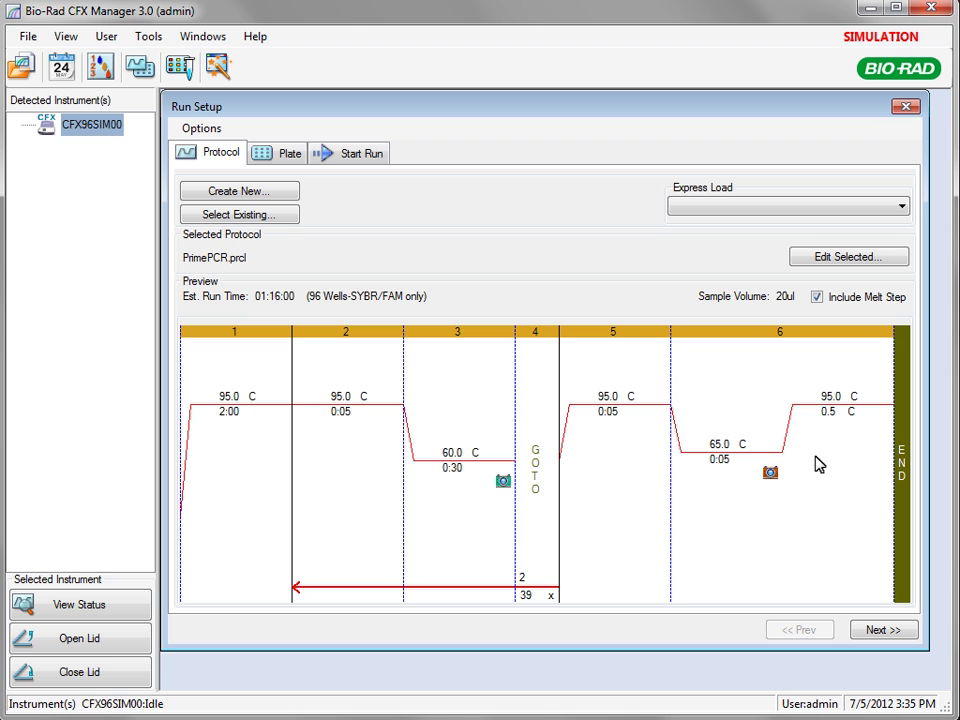
pyautogui.click(819, 262)
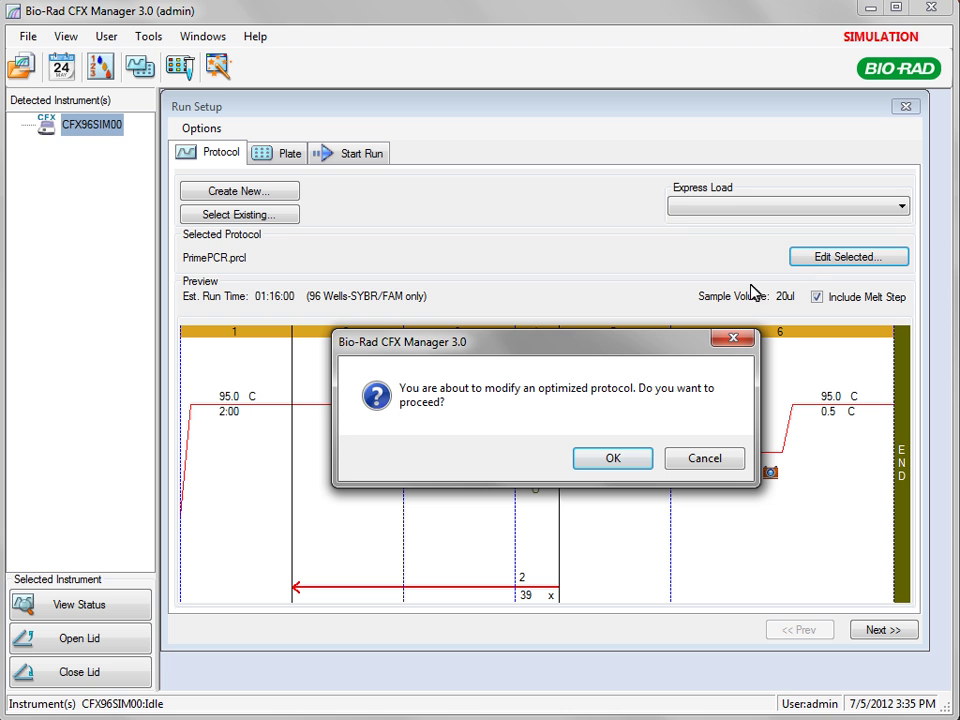
pyautogui.click(708, 464)
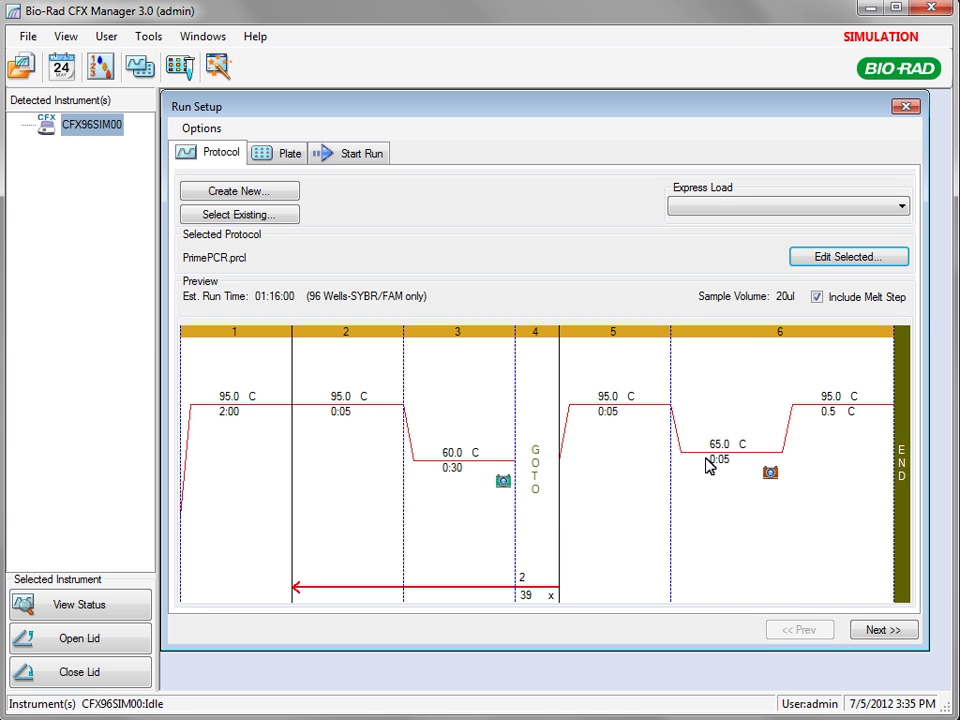
# - Keep the melt step included, review the PrimePCR_Demo plate layout, and reach Start Run
pyautogui.click(817, 297)
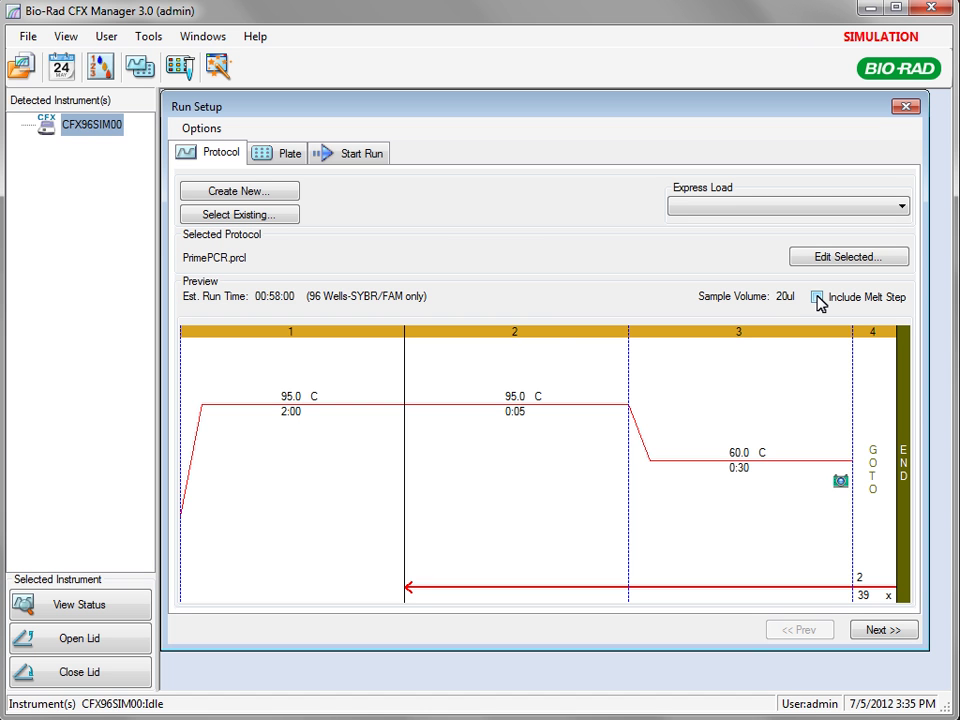
pyautogui.click(817, 297)
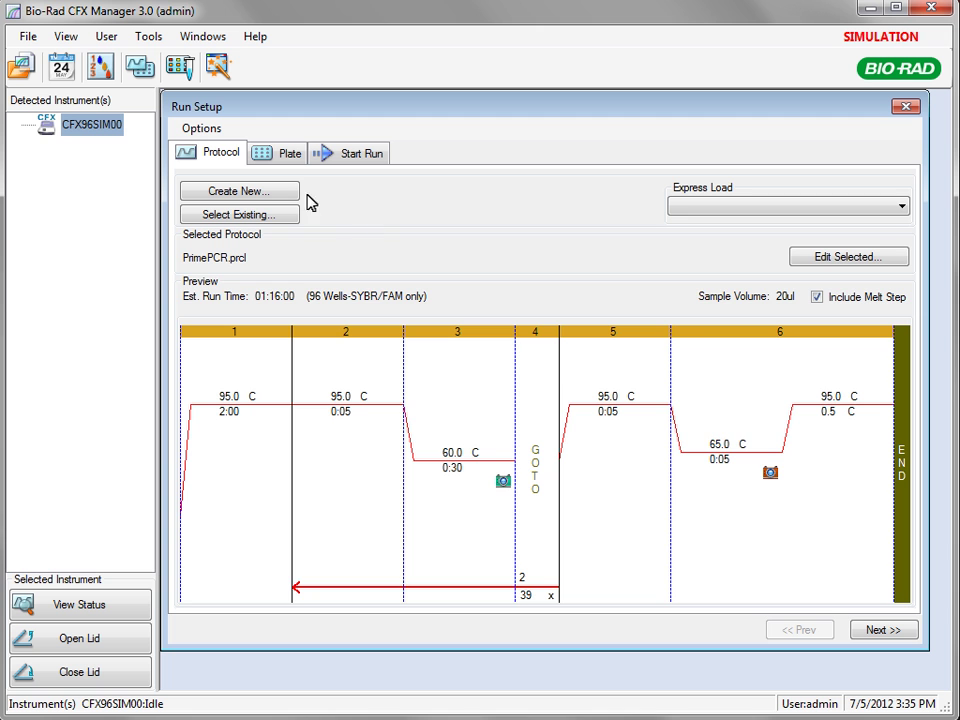
pyautogui.click(290, 155)
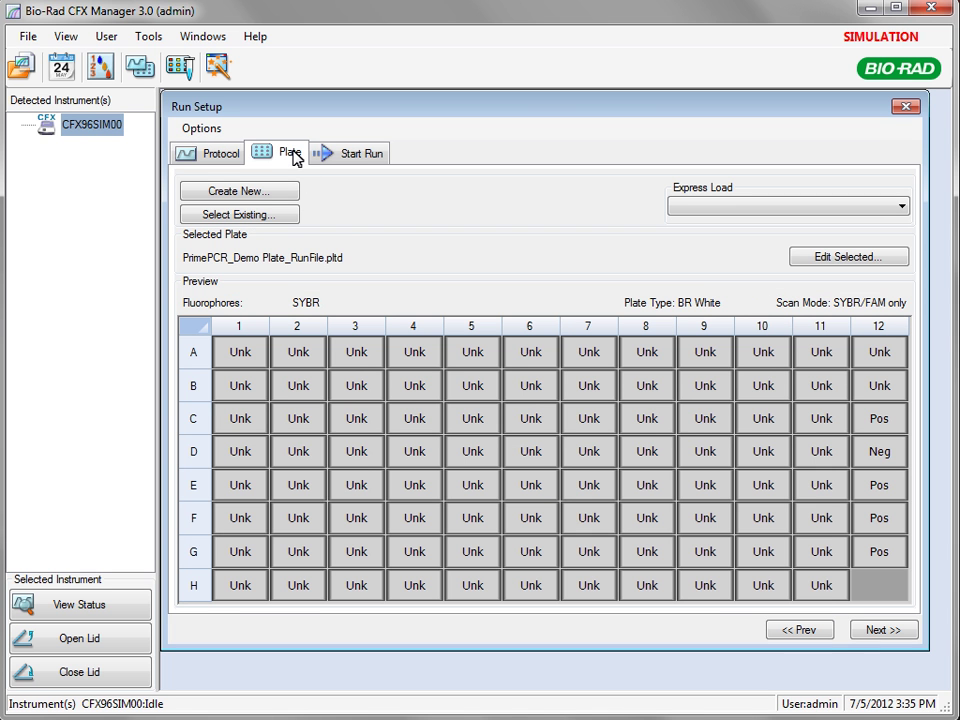
pyautogui.click(347, 163)
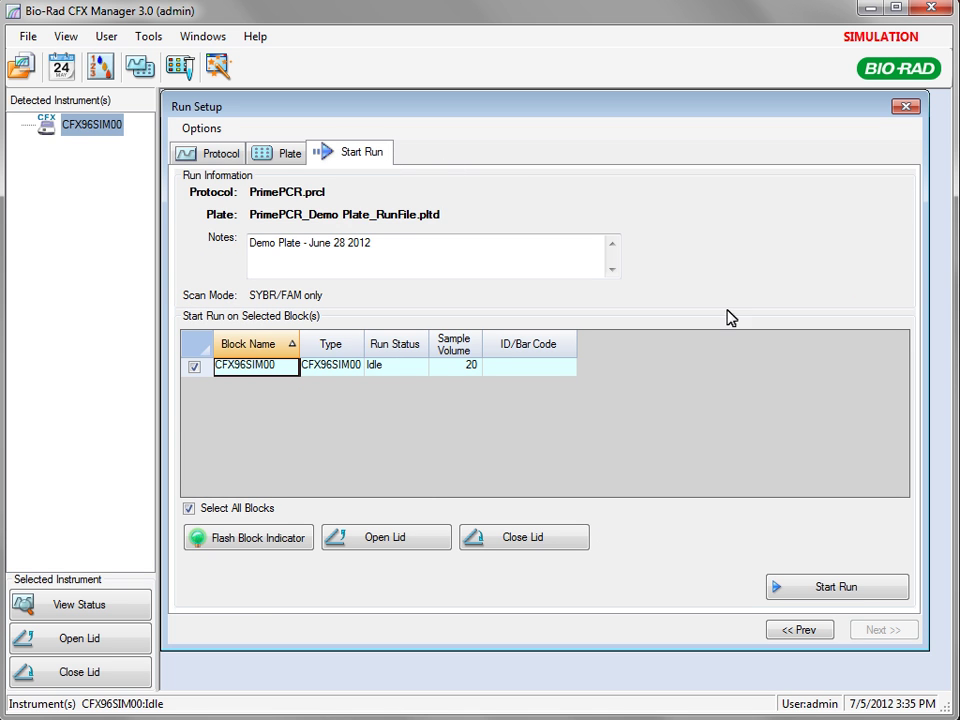
# - Start the run with its data file saved as 'Prime PCR Demo Run' and view real-time status
pyautogui.click(805, 590)
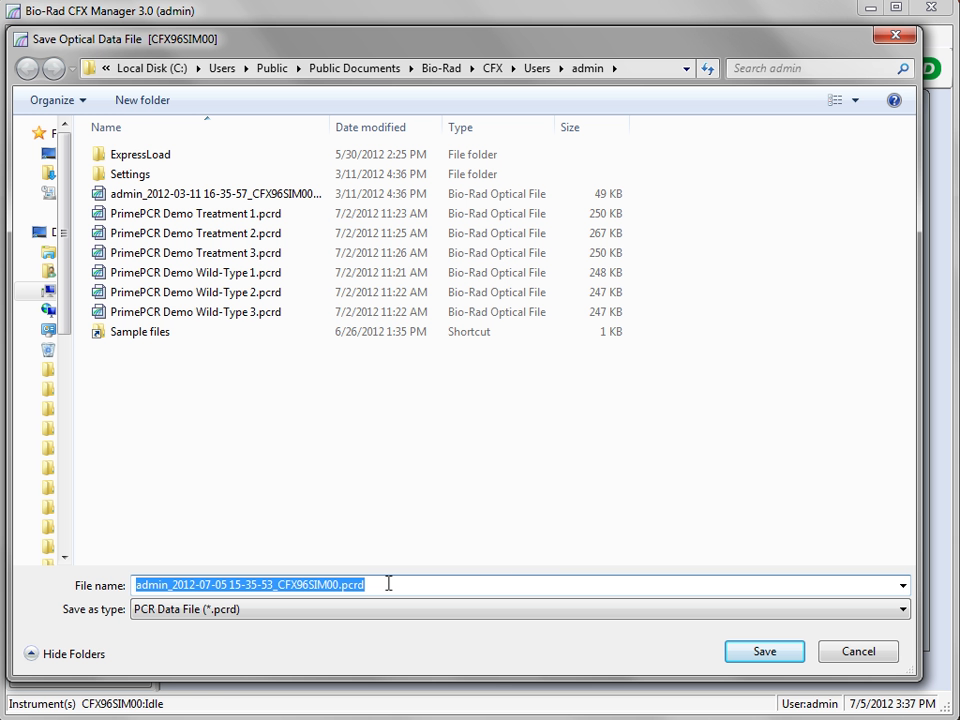
pyautogui.write('Prime')
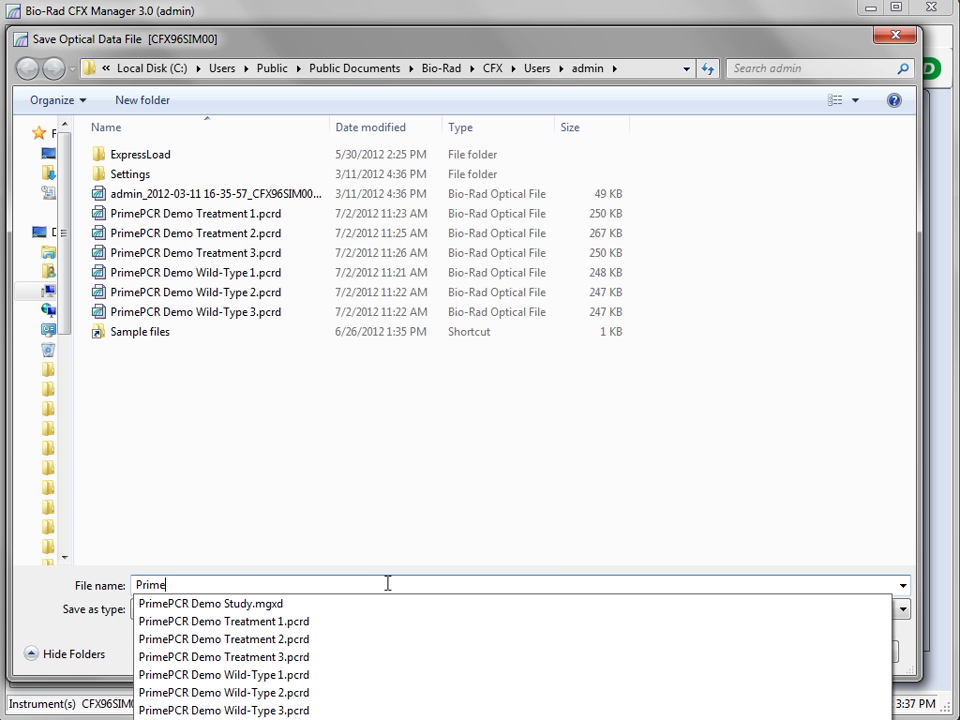
pyautogui.write(' PCR Dem')
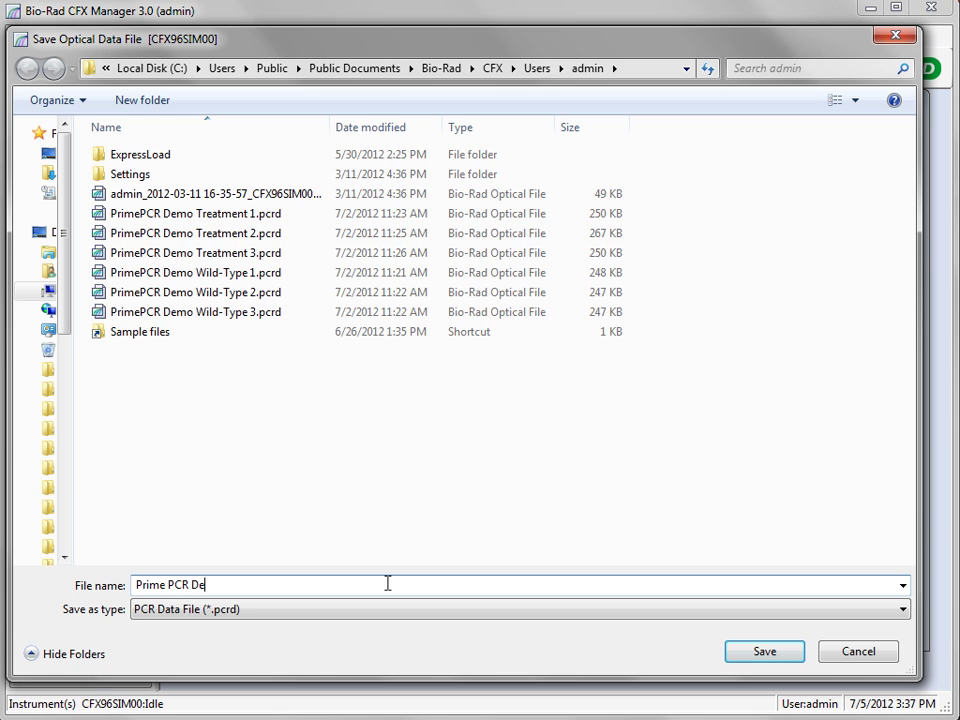
pyautogui.write('o Run')
pyautogui.click(764, 651)
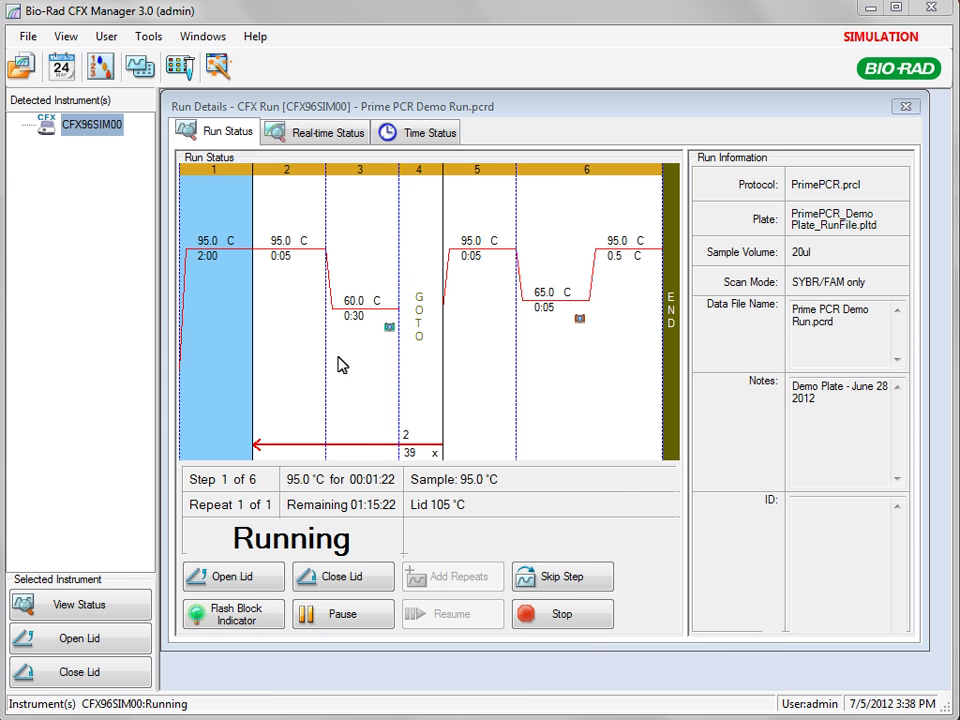
pyautogui.click(315, 133)
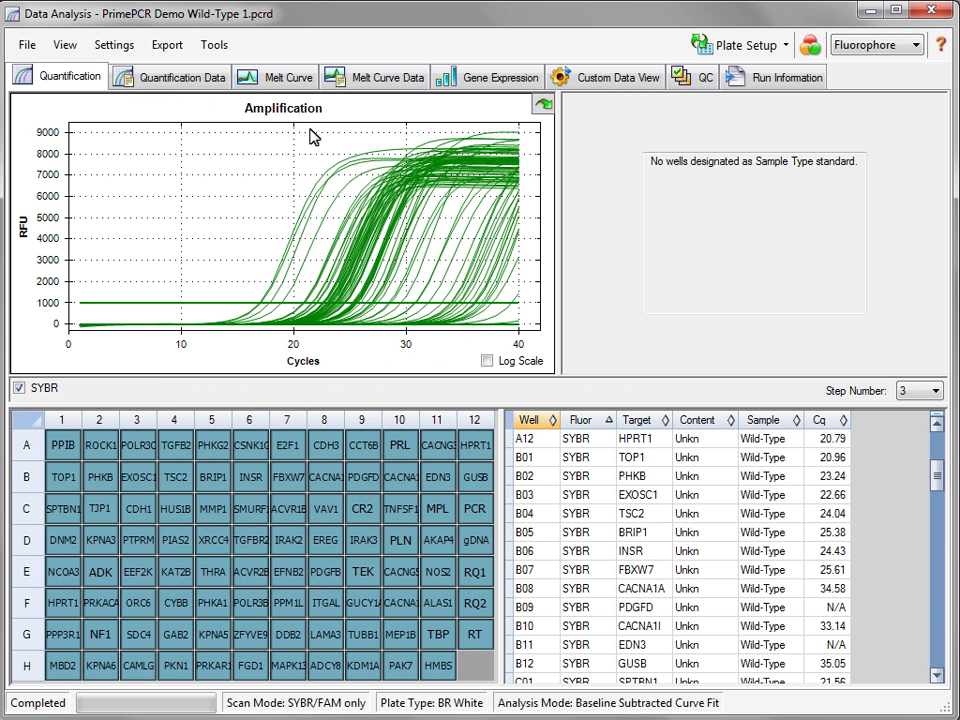
# - Keep the baseline threshold setting at Auto Calculated baseline cycles
pyautogui.click(110, 50)
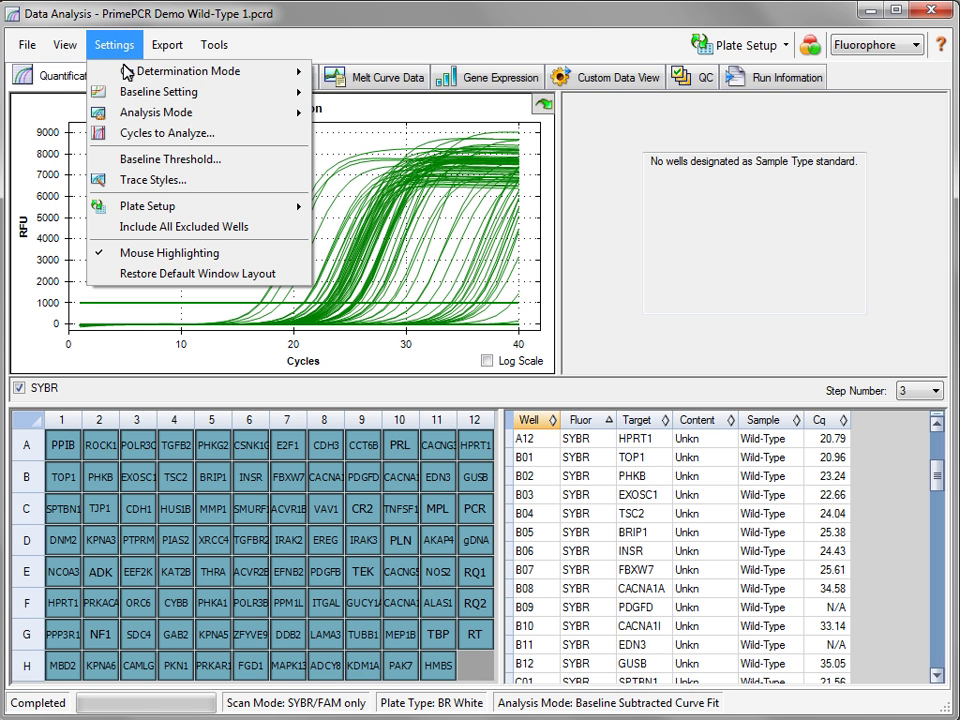
pyautogui.click(140, 159)
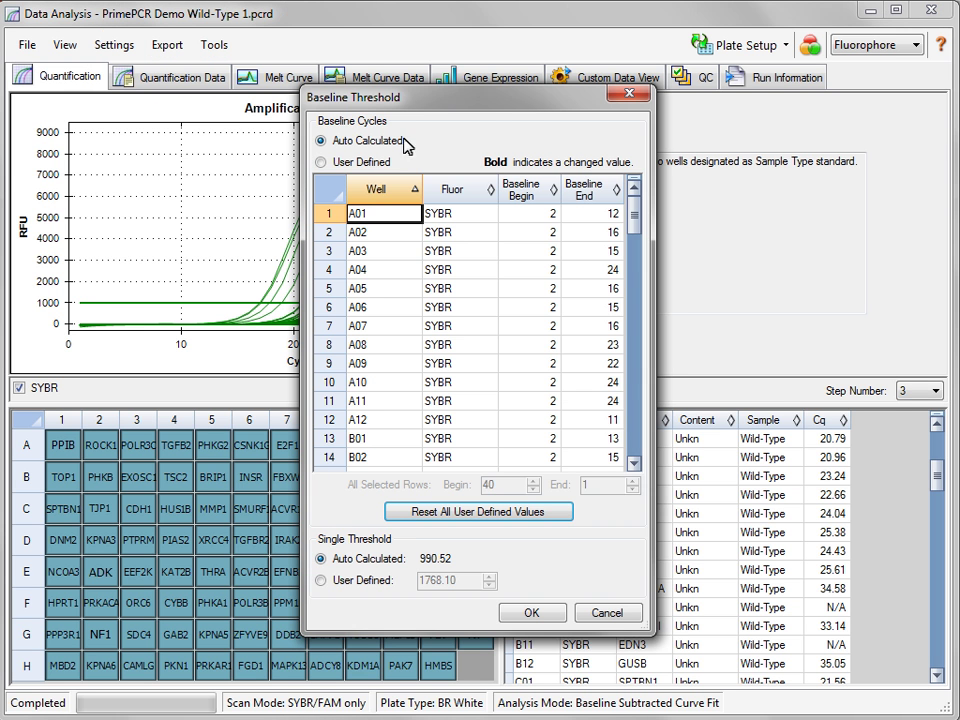
pyautogui.moveTo(452, 101); pyautogui.dragTo(736, 120)
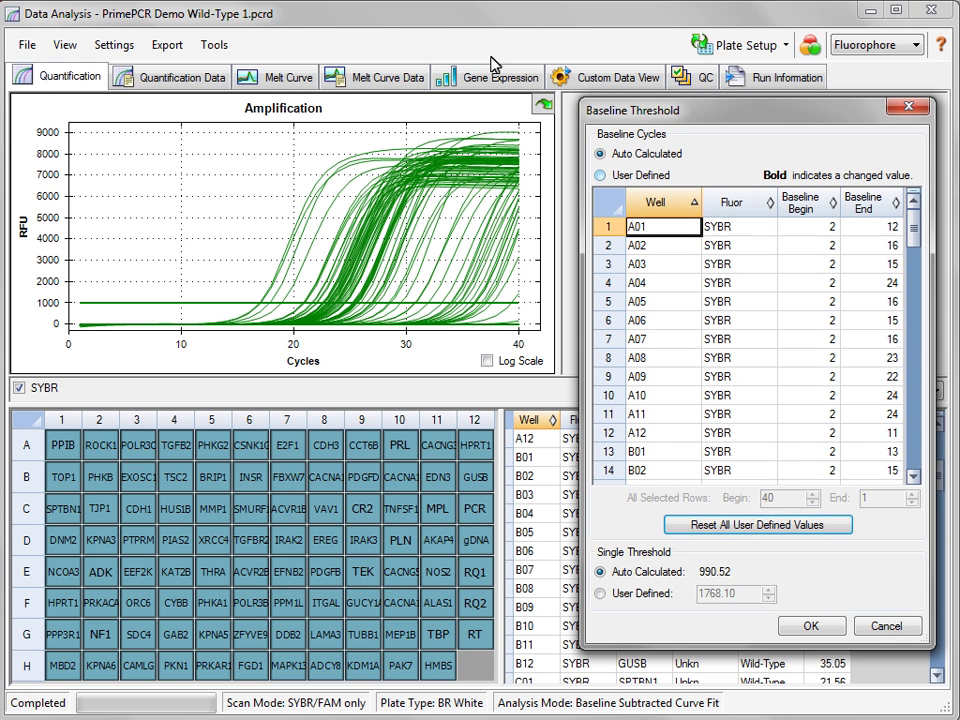
pyautogui.click(601, 176)
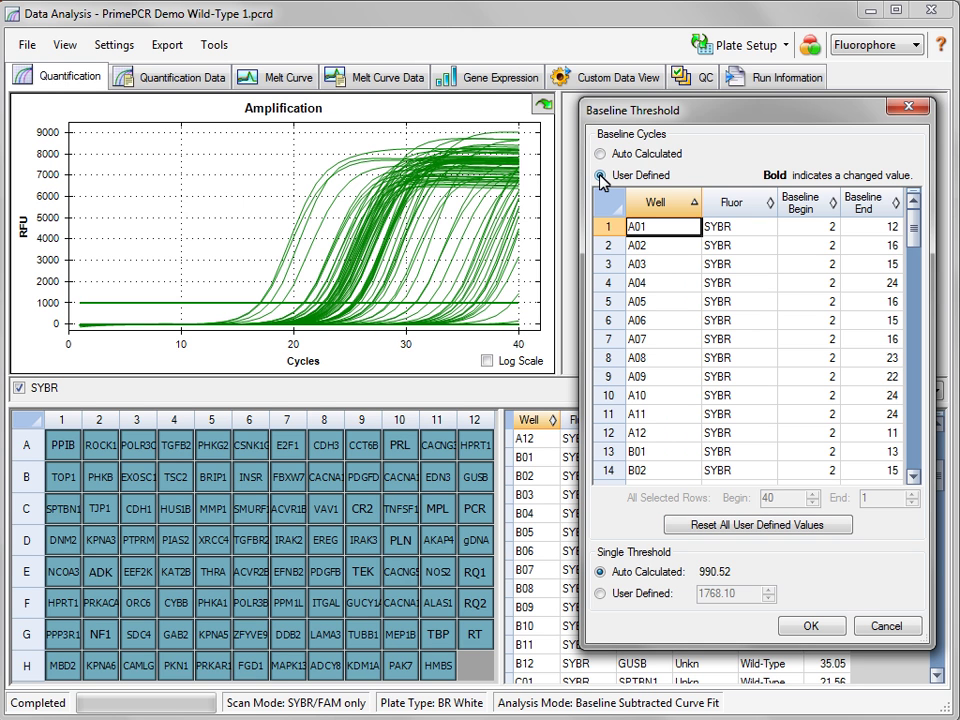
pyautogui.click(603, 156)
pyautogui.click(815, 627)
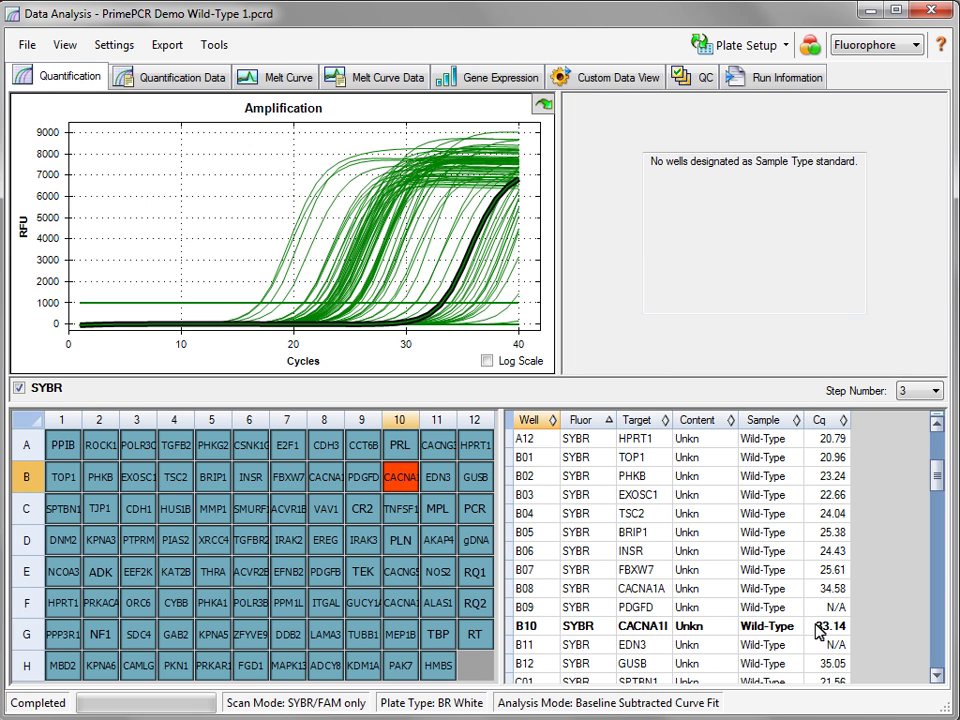
# - Show RFU on a log scale, lower the threshold line, and deselect all wells
pyautogui.click(487, 361)
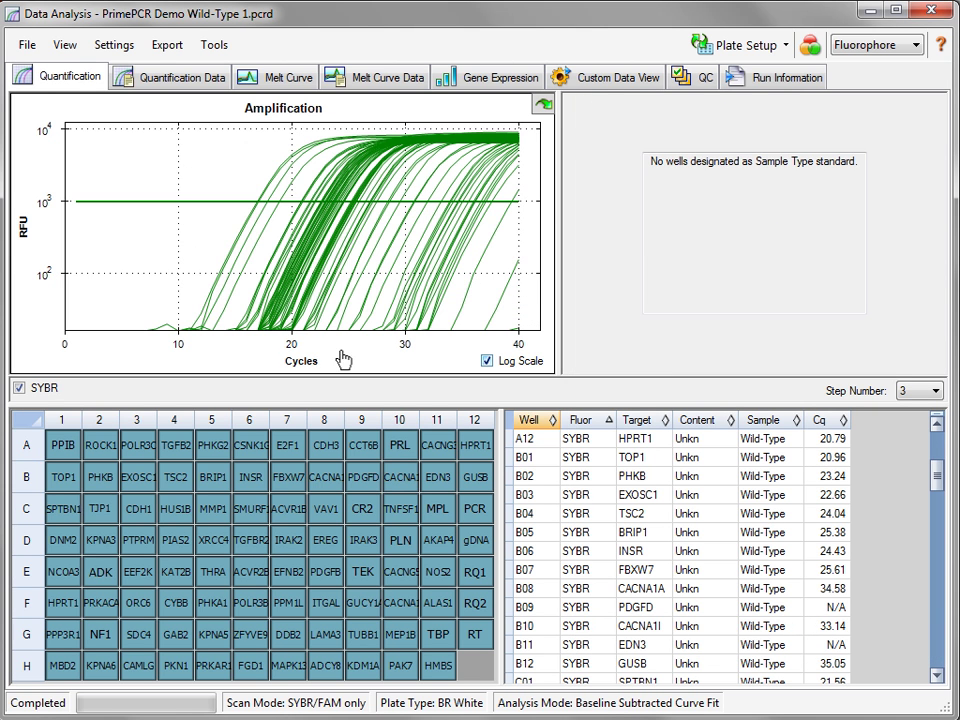
pyautogui.moveTo(168, 204)
pyautogui.mouseDown()
pyautogui.moveTo(179, 259)
pyautogui.moveTo(184, 207)
pyautogui.mouseUp()
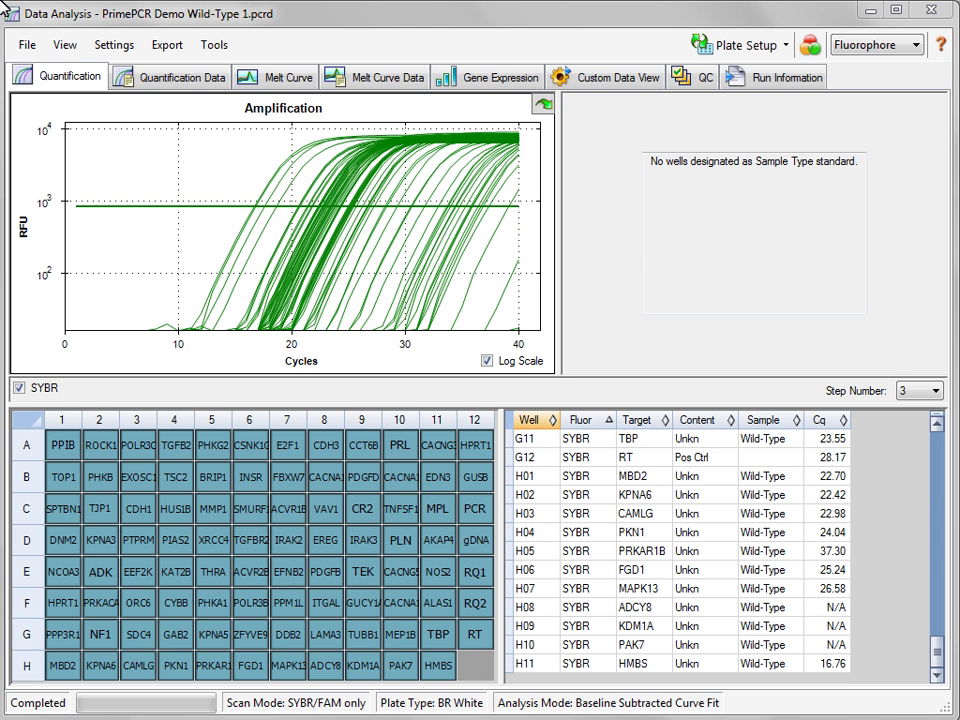
pyautogui.click(25, 422)
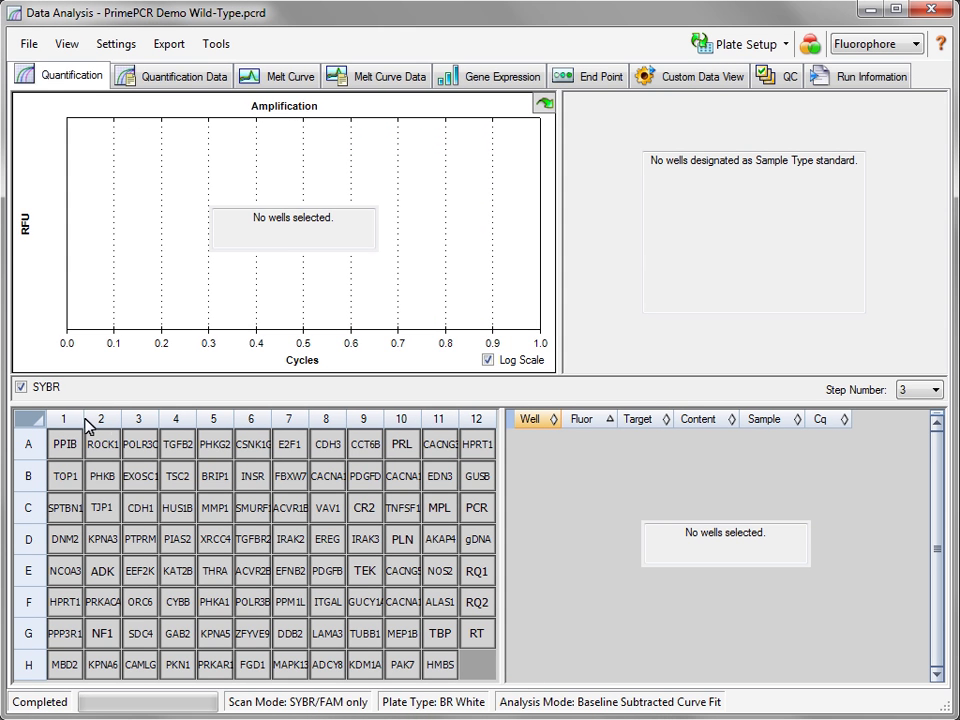
# - Plot control wells C12 (PCR), D12 (gDNA), E12 (RQ1), F12 (RQ2) and G12 (RT)
pyautogui.click(475, 510)
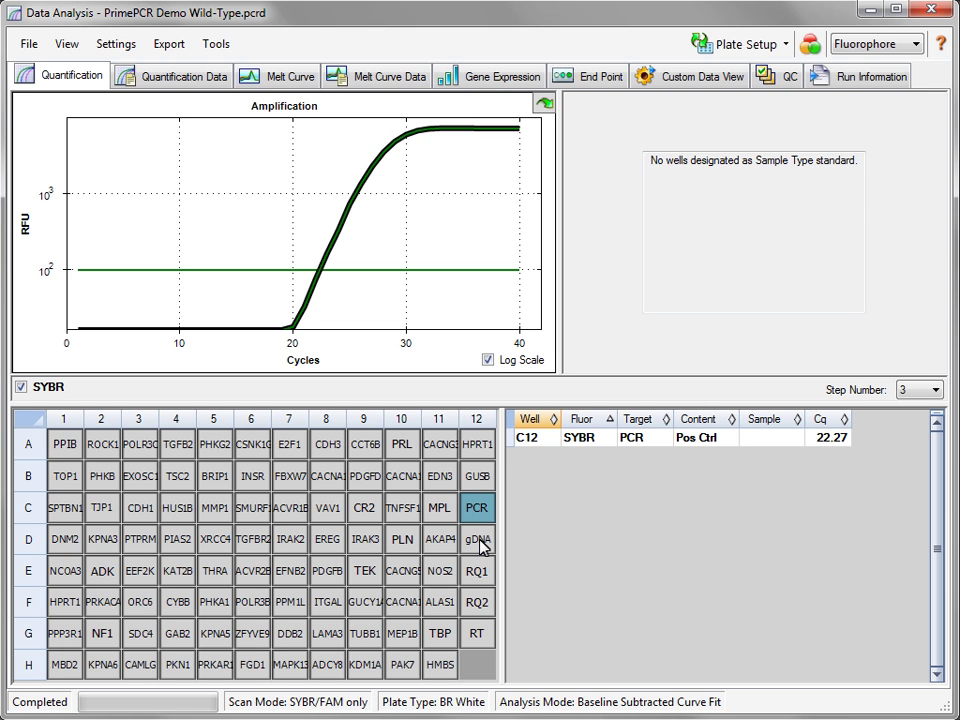
pyautogui.keyDown('ctrl'); pyautogui.click(481, 546); pyautogui.keyUp('ctrl')
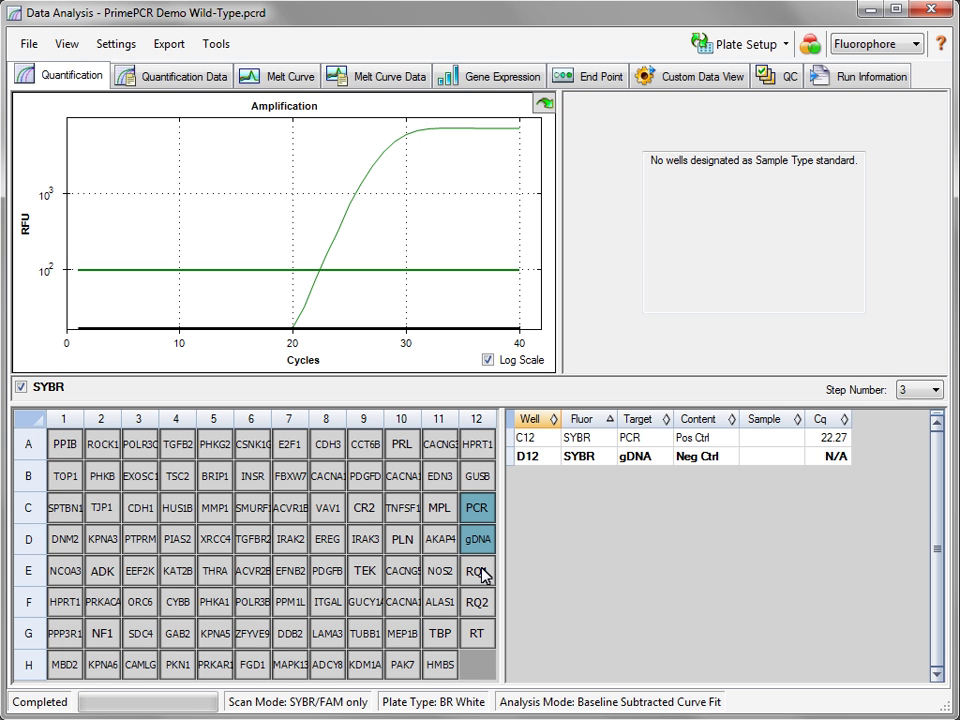
pyautogui.keyDown('ctrl'); pyautogui.click(478, 571); pyautogui.keyUp('ctrl')
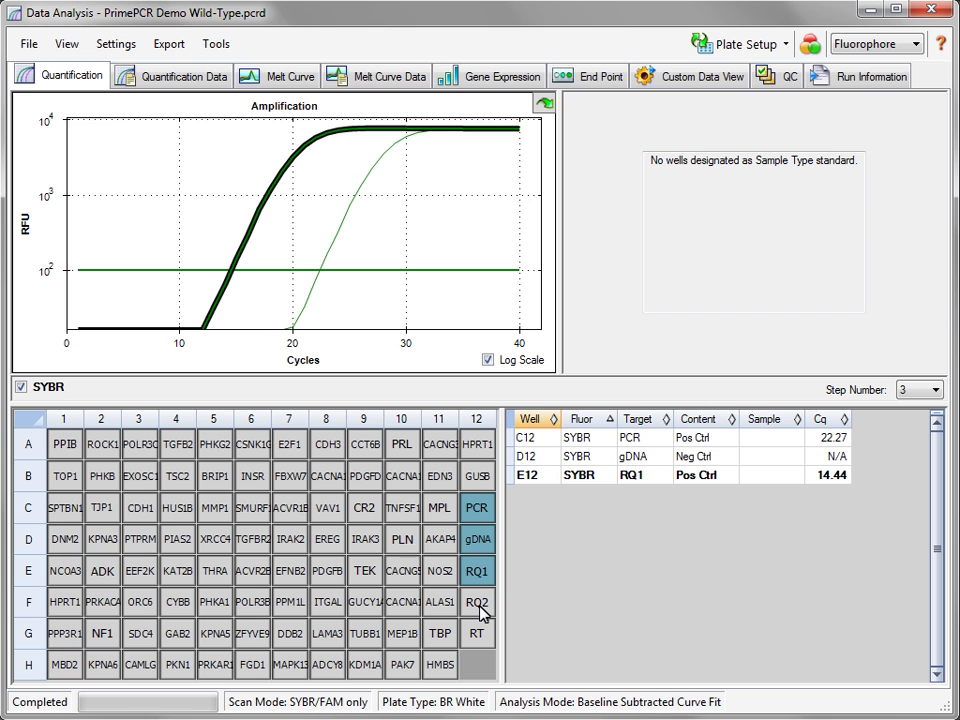
pyautogui.keyDown('ctrl'); pyautogui.click(478, 604); pyautogui.keyUp('ctrl')
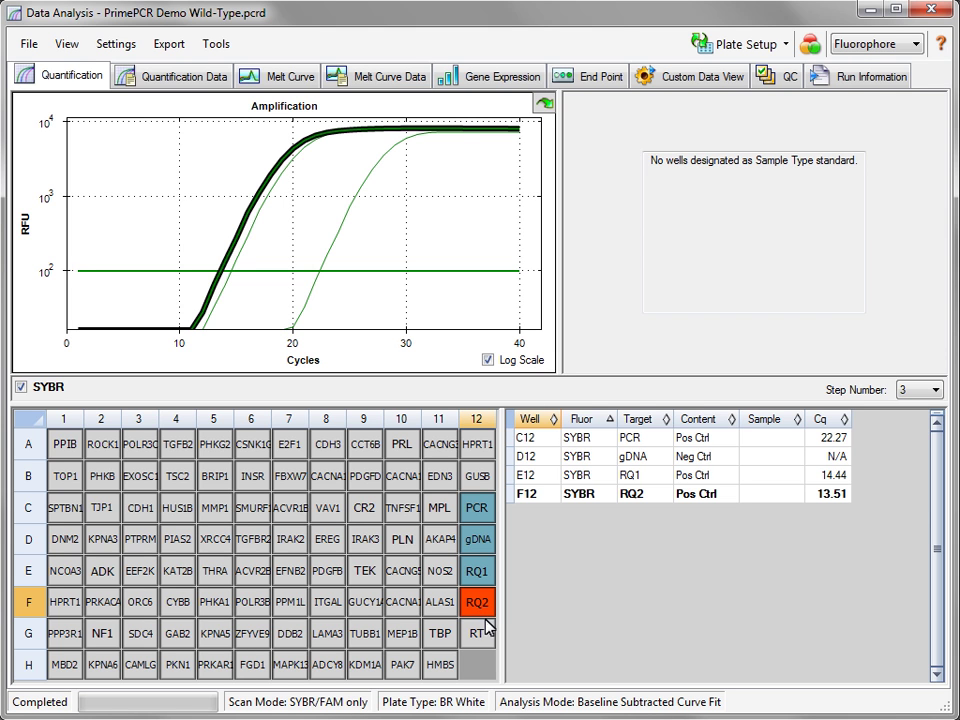
pyautogui.keyDown('ctrl'); pyautogui.click(488, 633); pyautogui.keyUp('ctrl')
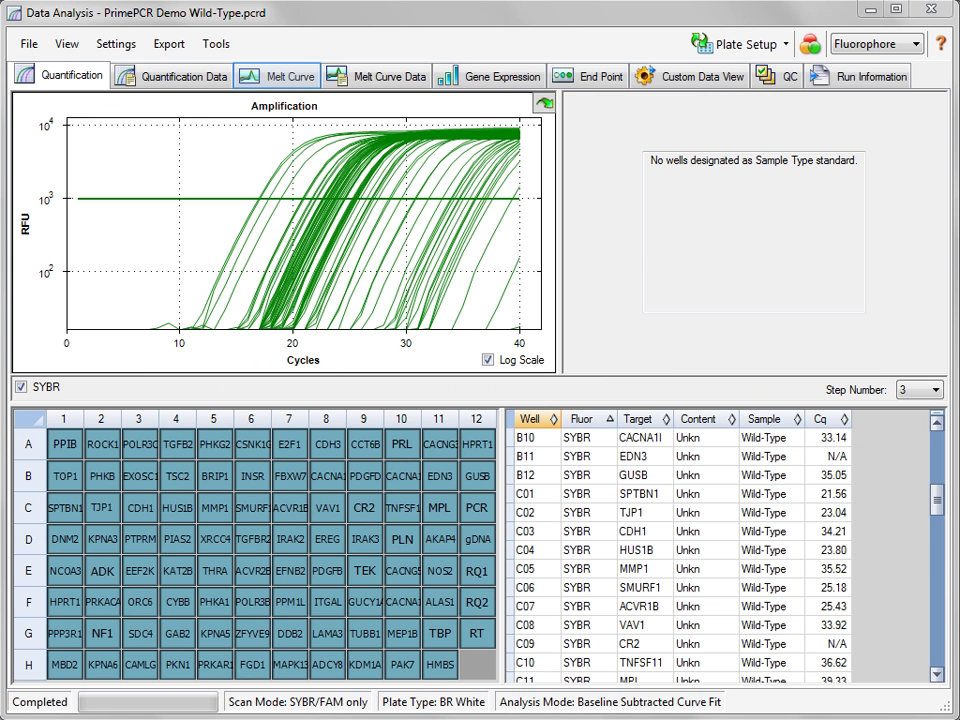
# - On the Melt Curve tab, inspect wells A01 (PPIB), A02 (ROCK1) and A03 (POLR3C) individually
pyautogui.click(276, 76)
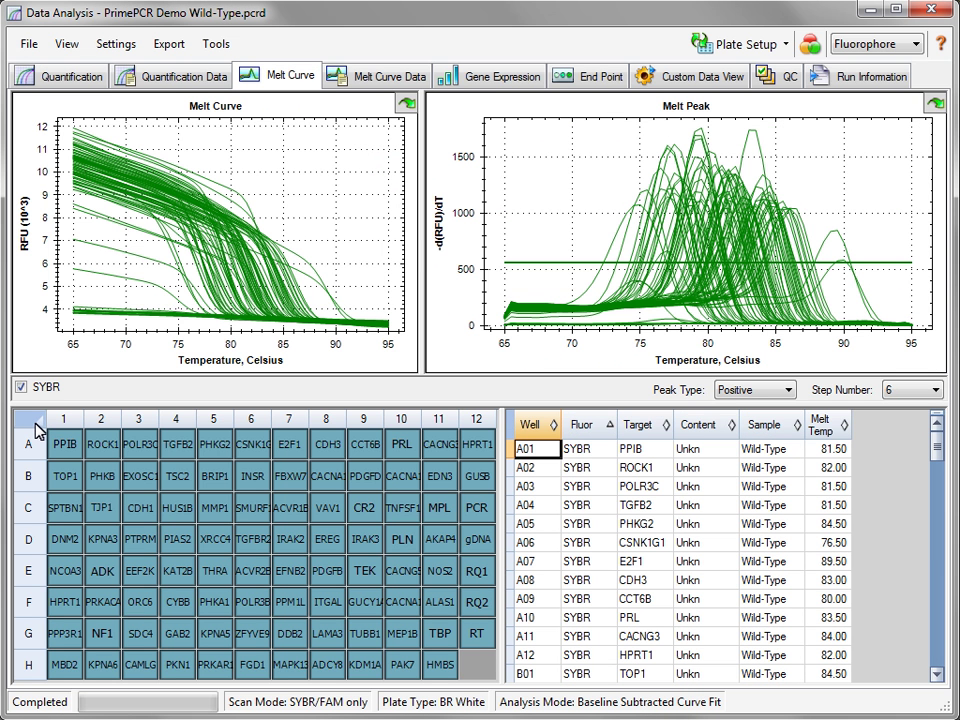
pyautogui.click(36, 424)
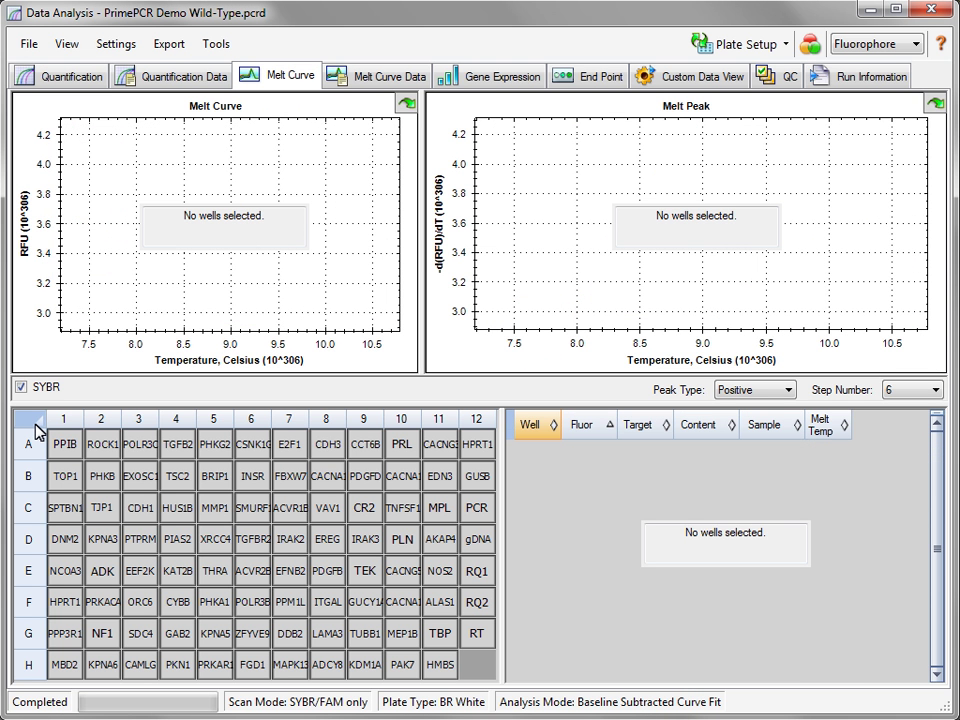
pyautogui.click(64, 446)
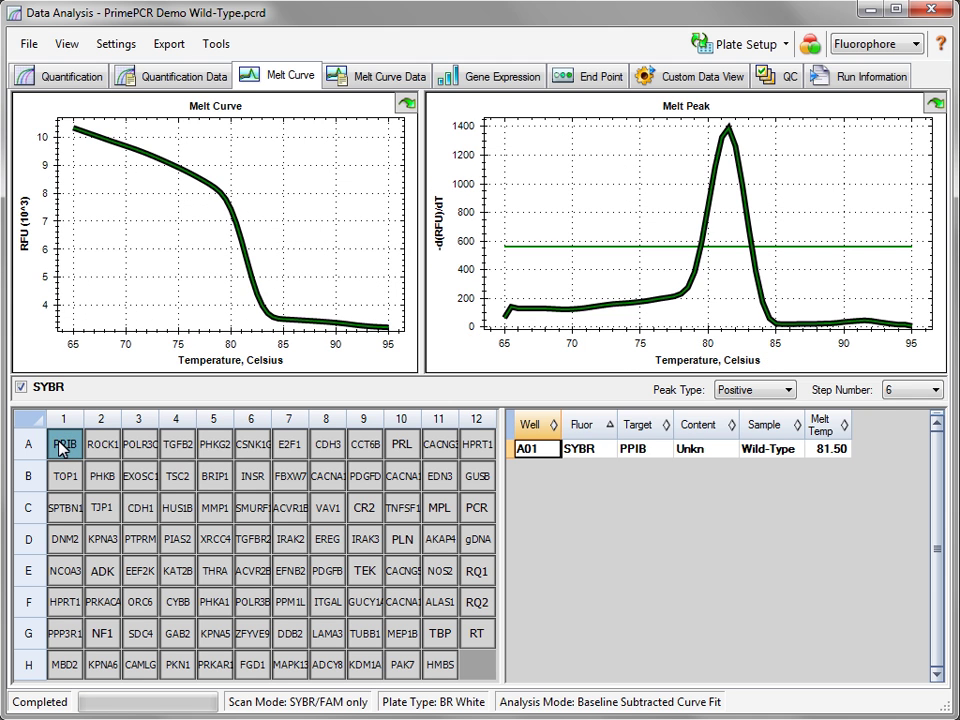
pyautogui.click(62, 449)
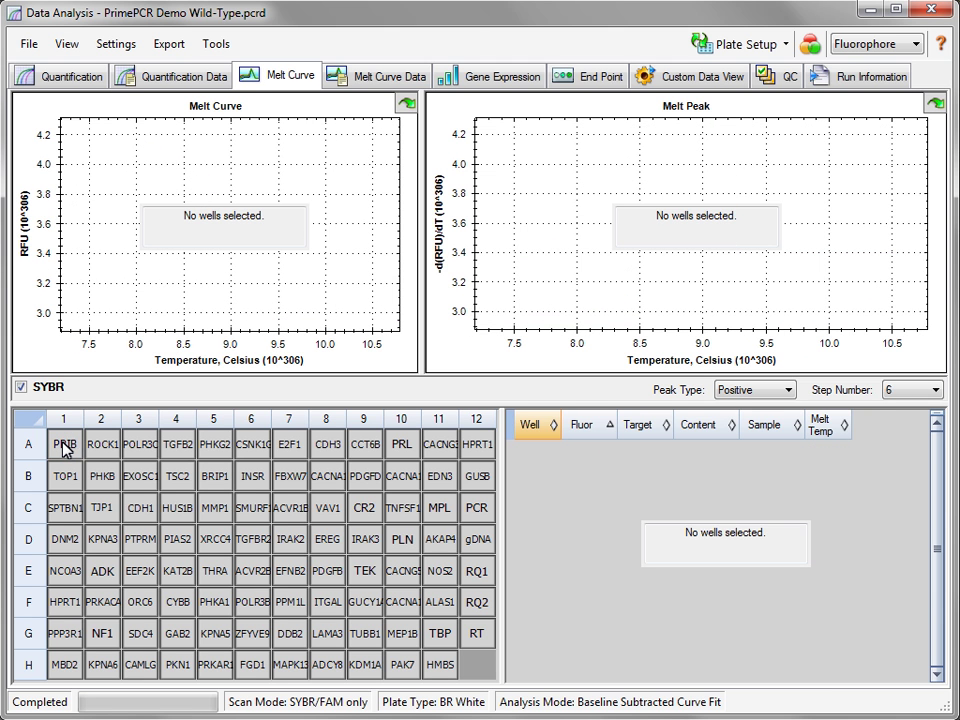
pyautogui.click(100, 458)
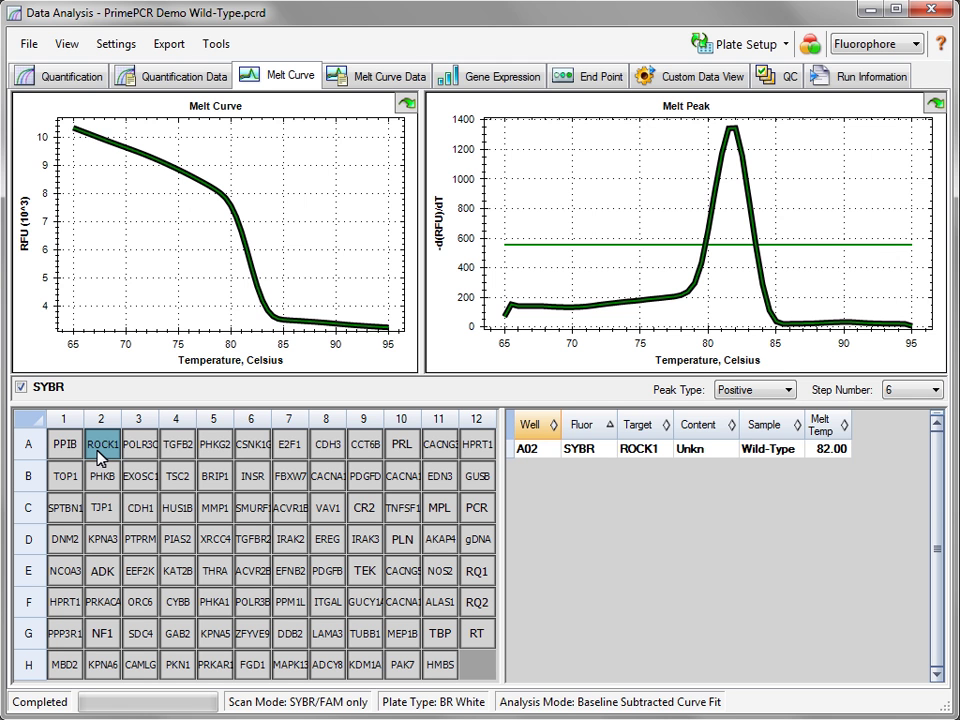
pyautogui.click(100, 458)
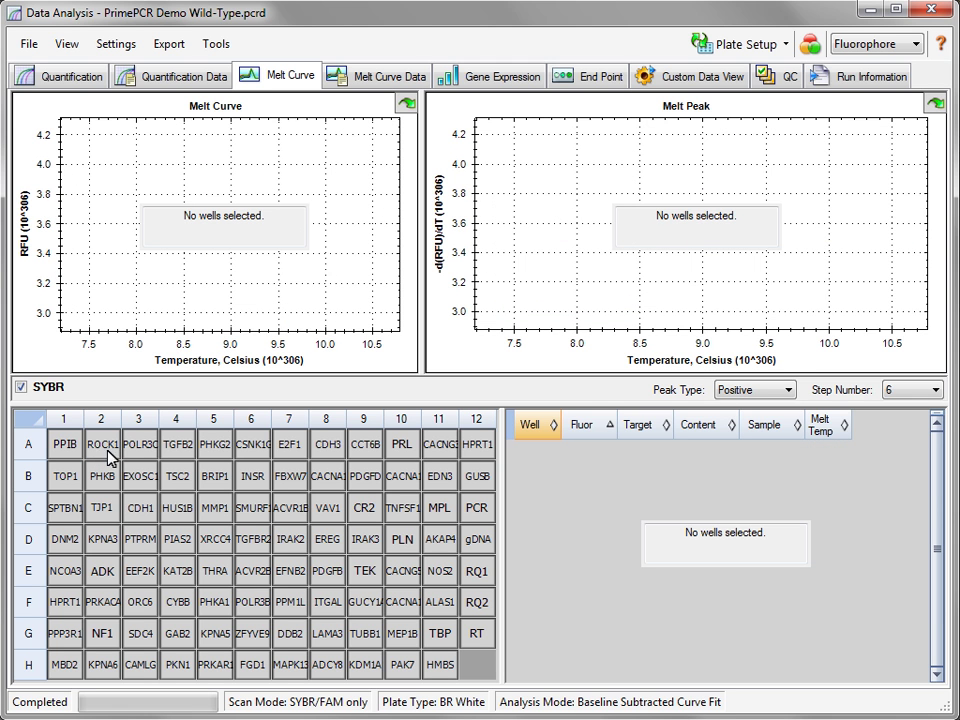
pyautogui.click(139, 459)
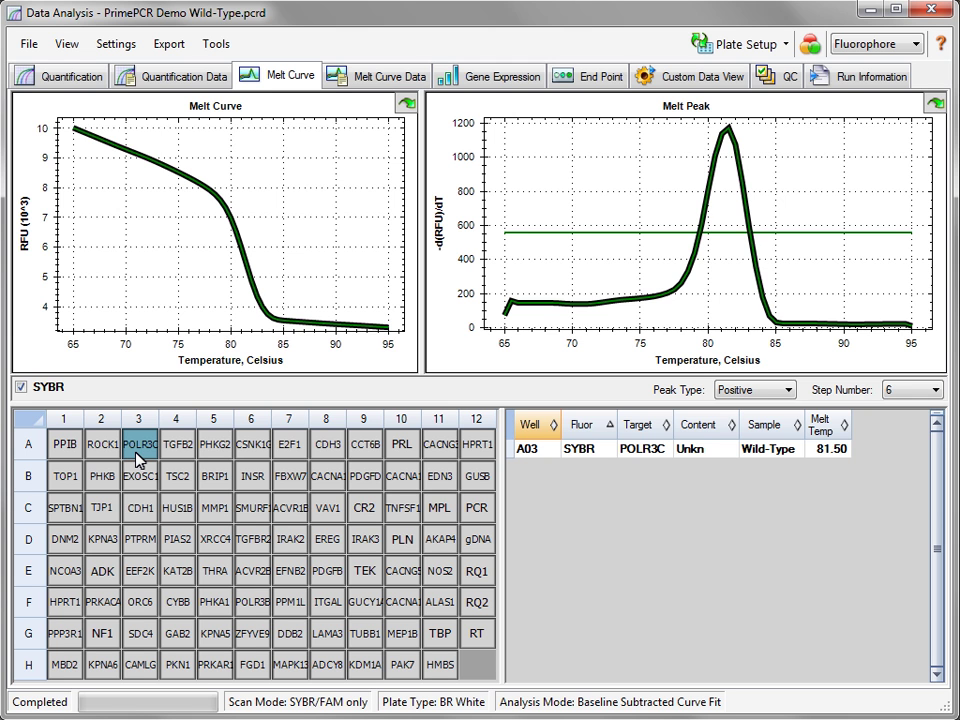
pyautogui.click(139, 459)
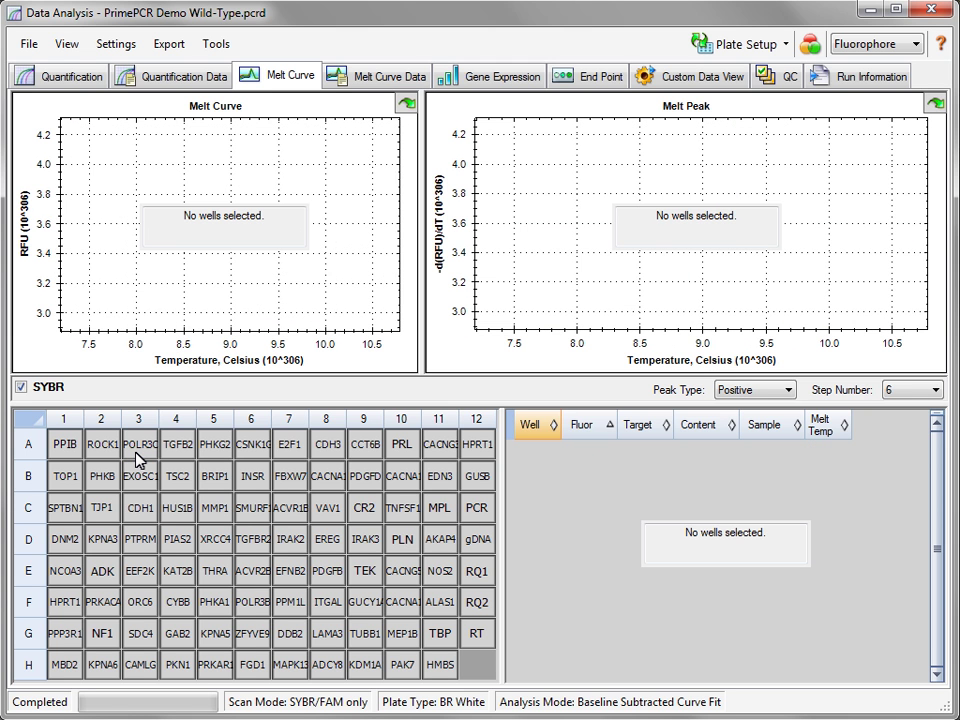
# - Show well C06 (SMURF1), then all wells' melt curves, and return to Quantification
pyautogui.click(243, 511)
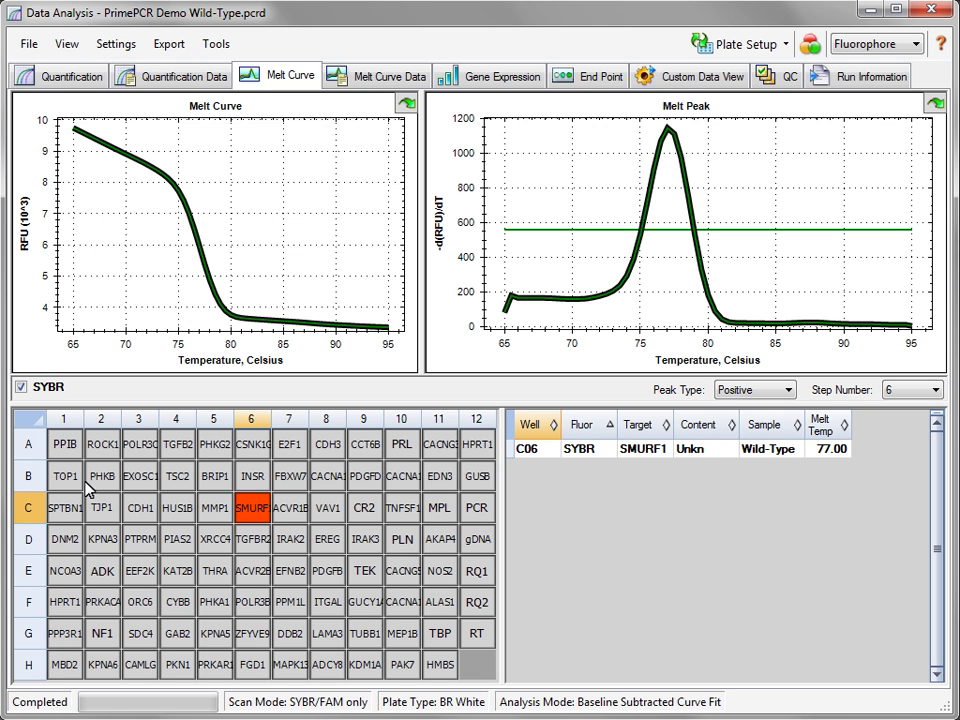
pyautogui.click(36, 419)
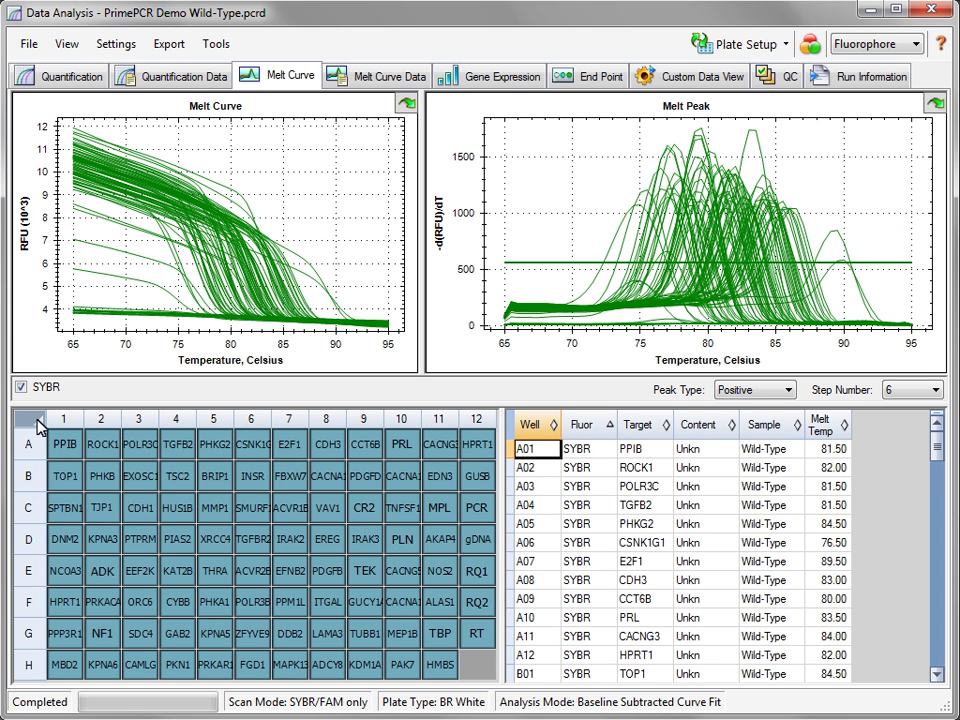
pyautogui.click(63, 78)
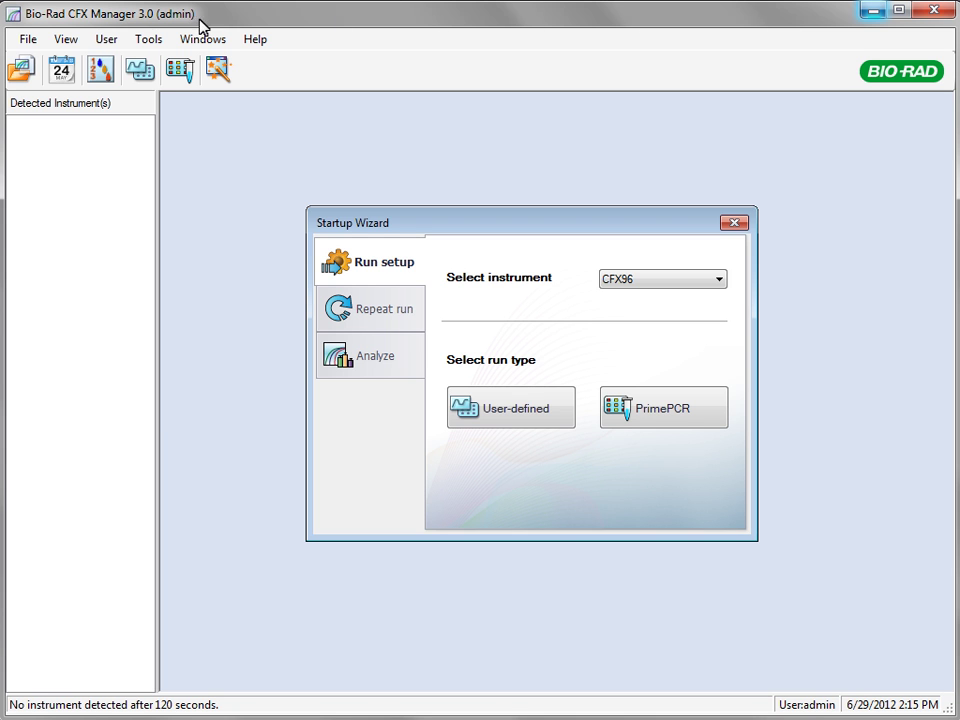
# - Create a new gene study and add PrimePCR Demo Treatment 1 through Wild-Type 3 files
pyautogui.click(28, 40)
pyautogui.moveTo(46, 67)
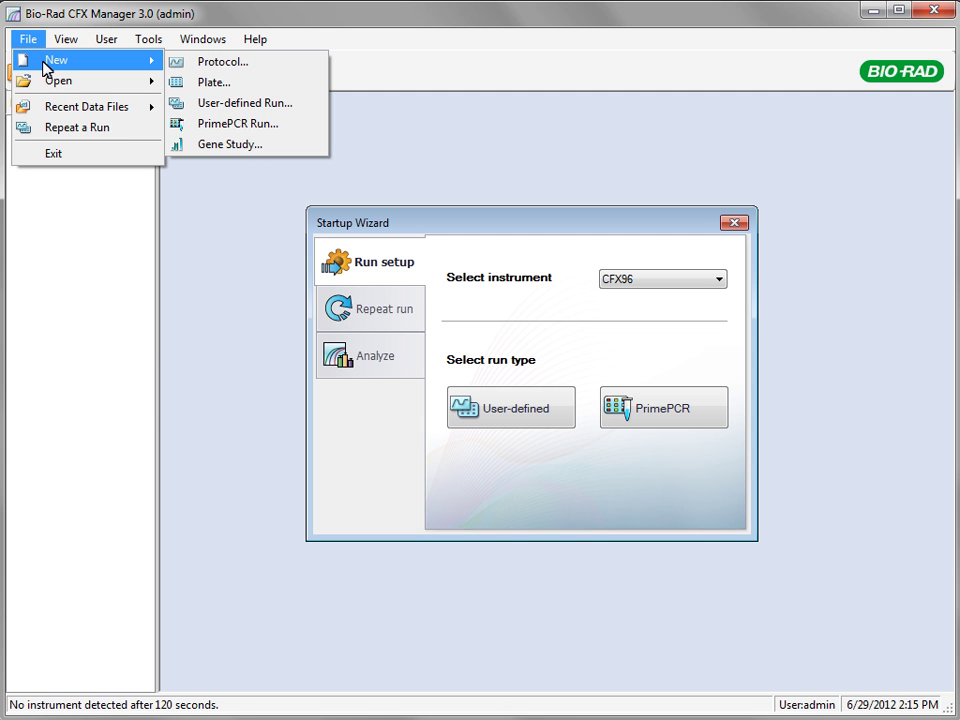
pyautogui.click(228, 146)
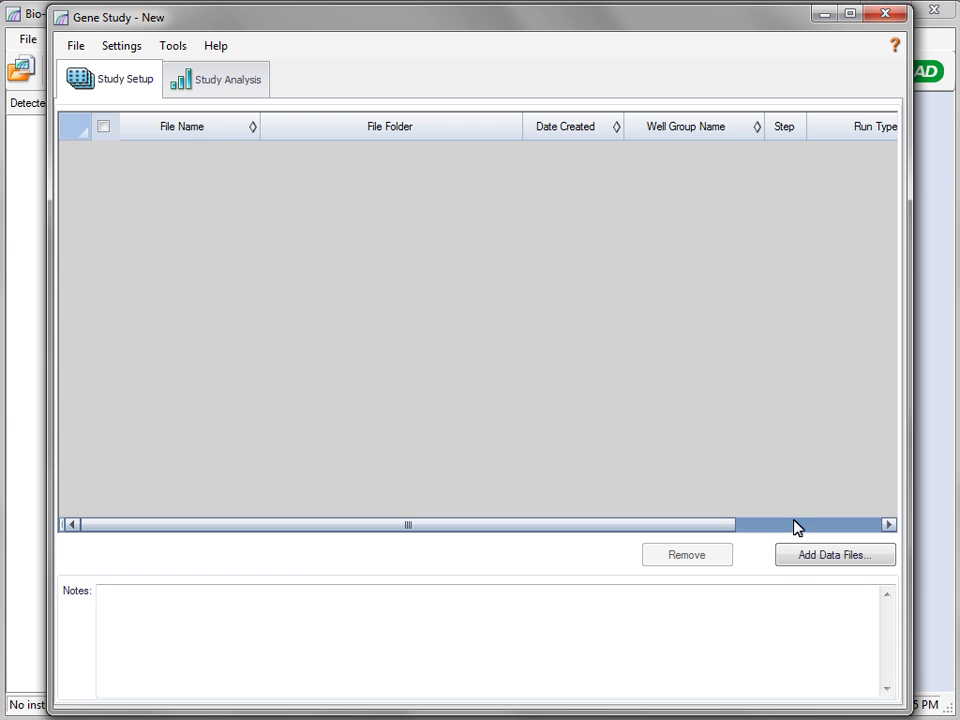
pyautogui.click(797, 559)
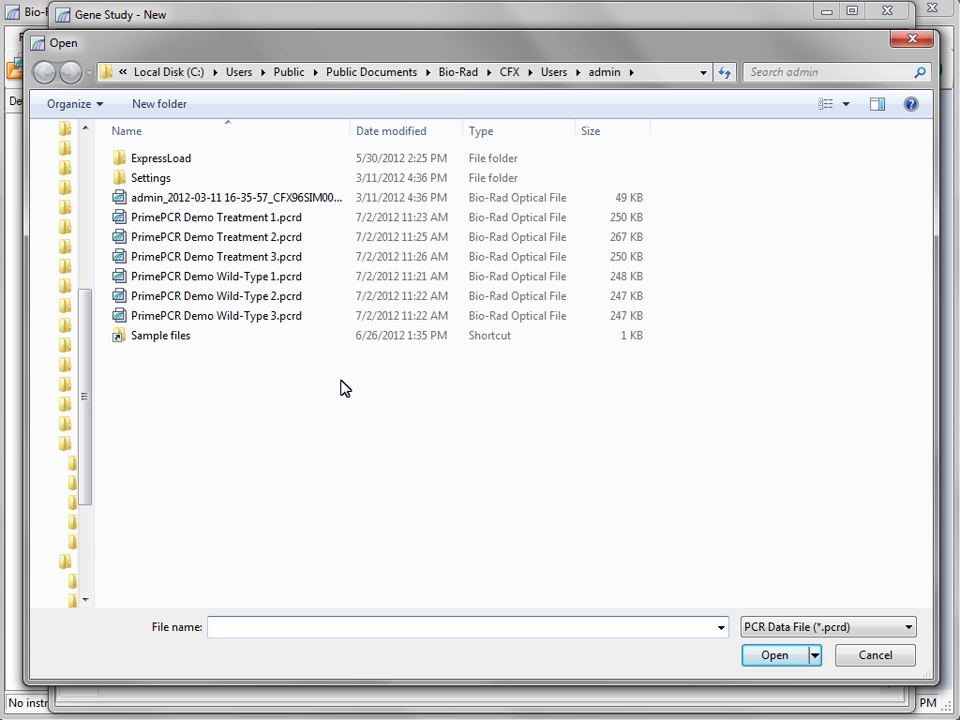
pyautogui.click(302, 222)
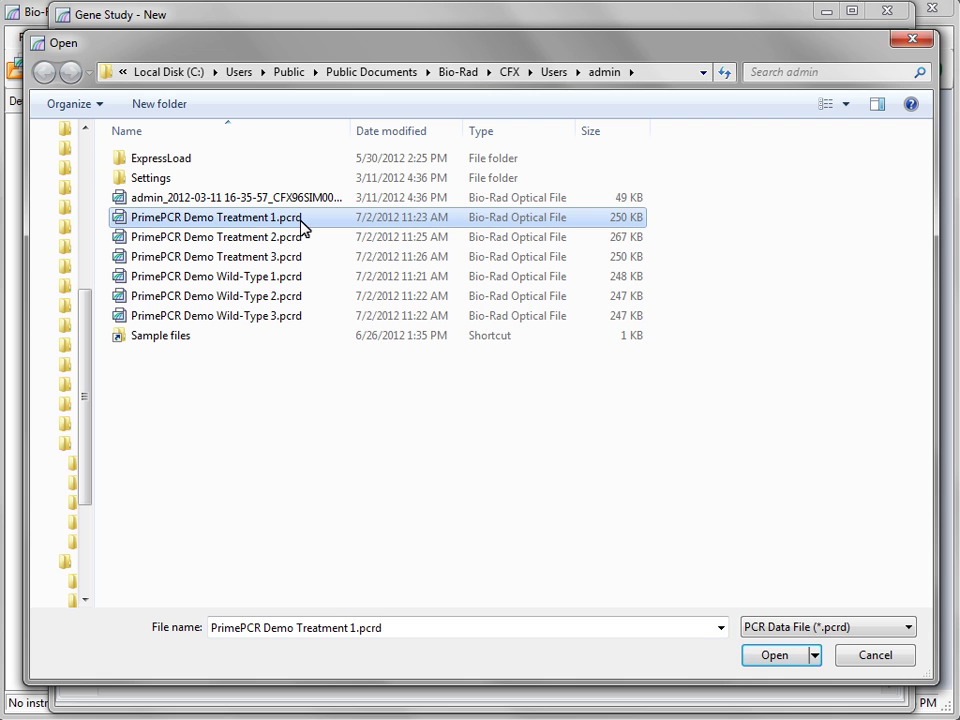
pyautogui.keyDown('shift'); pyautogui.click(297, 316); pyautogui.keyUp('shift')
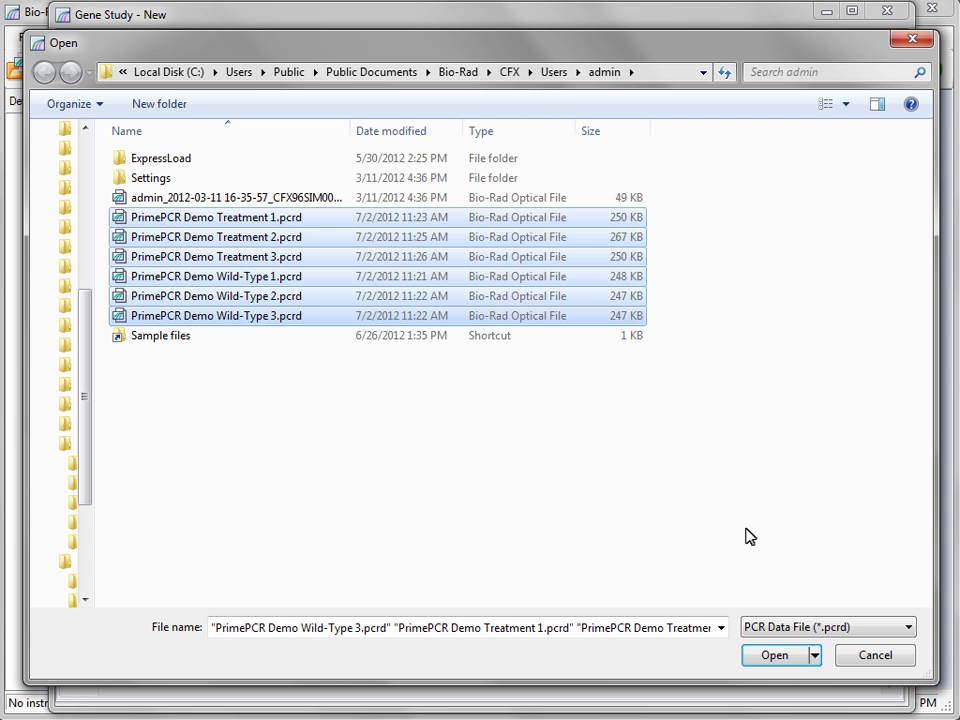
pyautogui.click(774, 659)
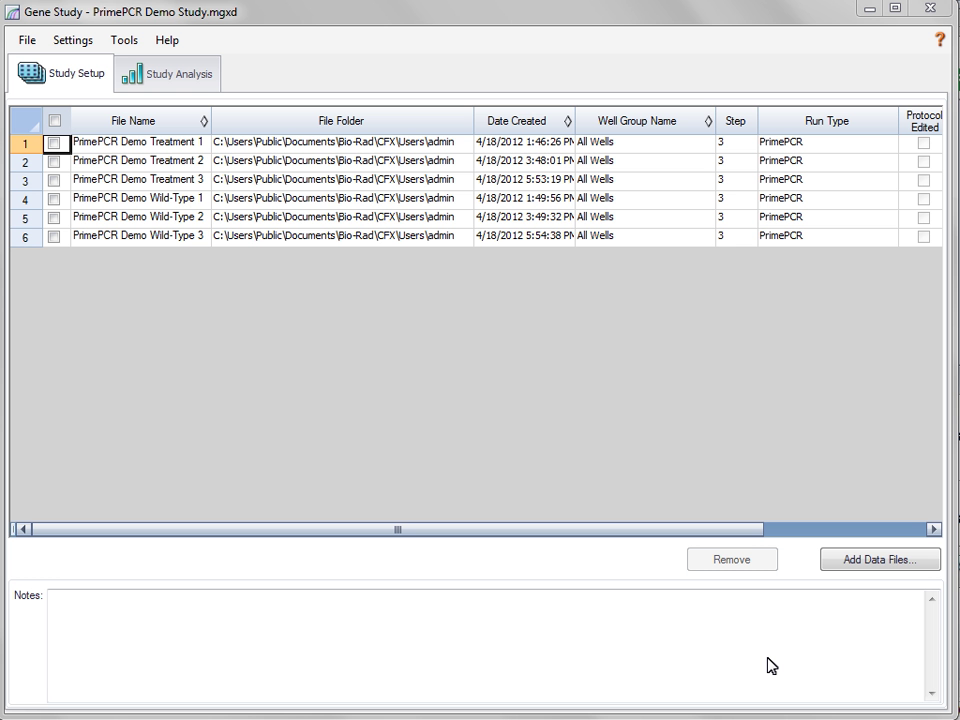
# - In Study Analysis sample settings, colour the Treatment sample dark red
pyautogui.click(177, 78)
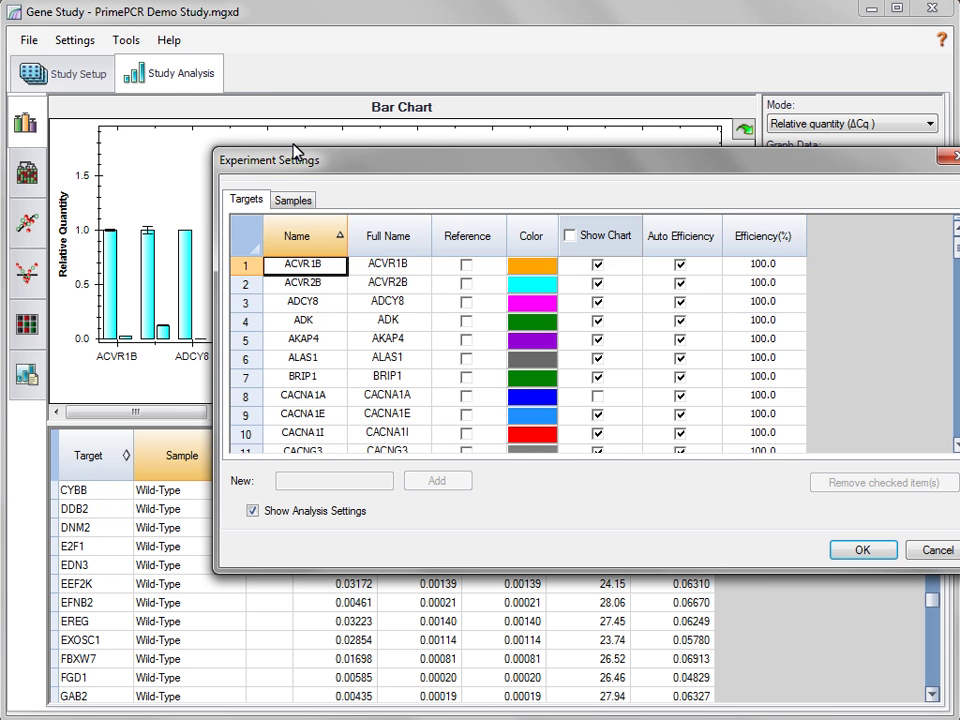
pyautogui.click(294, 200)
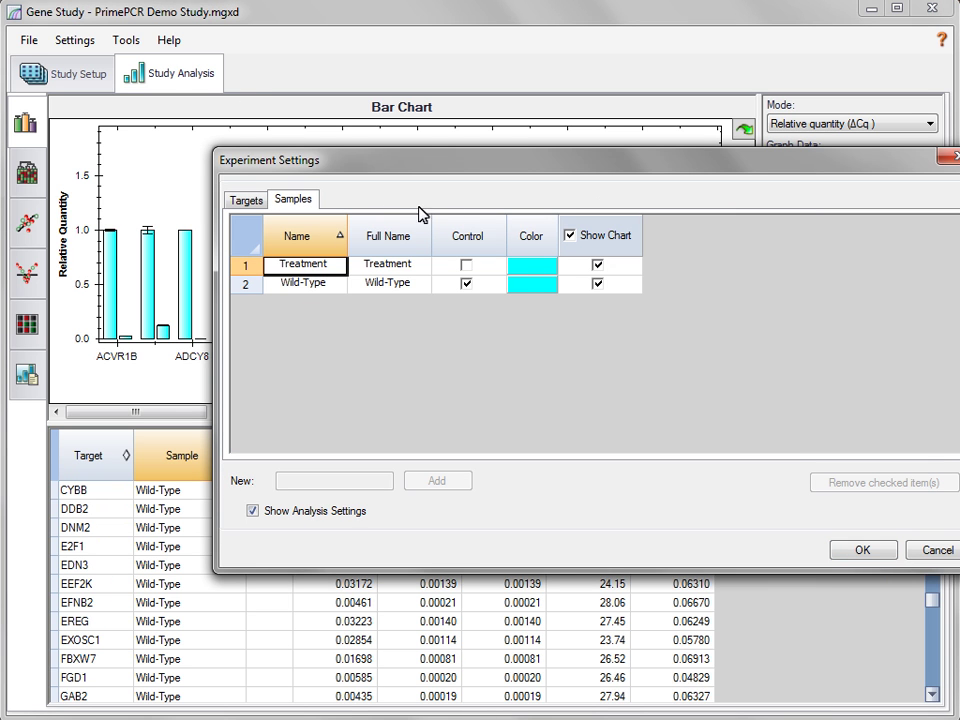
pyautogui.click(533, 268)
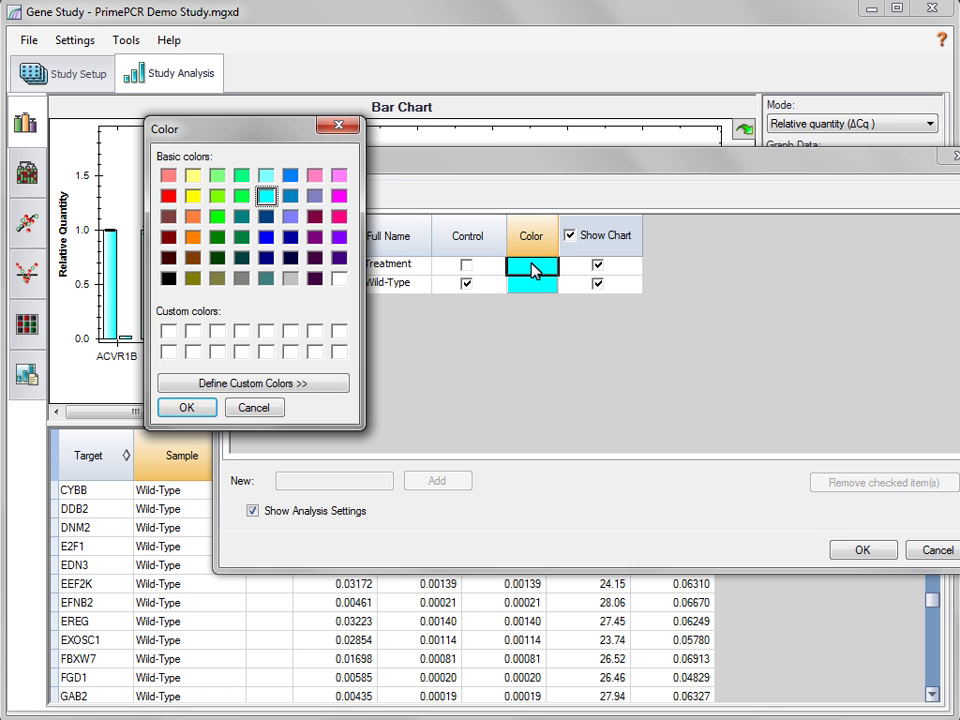
pyautogui.click(169, 238)
pyautogui.click(186, 407)
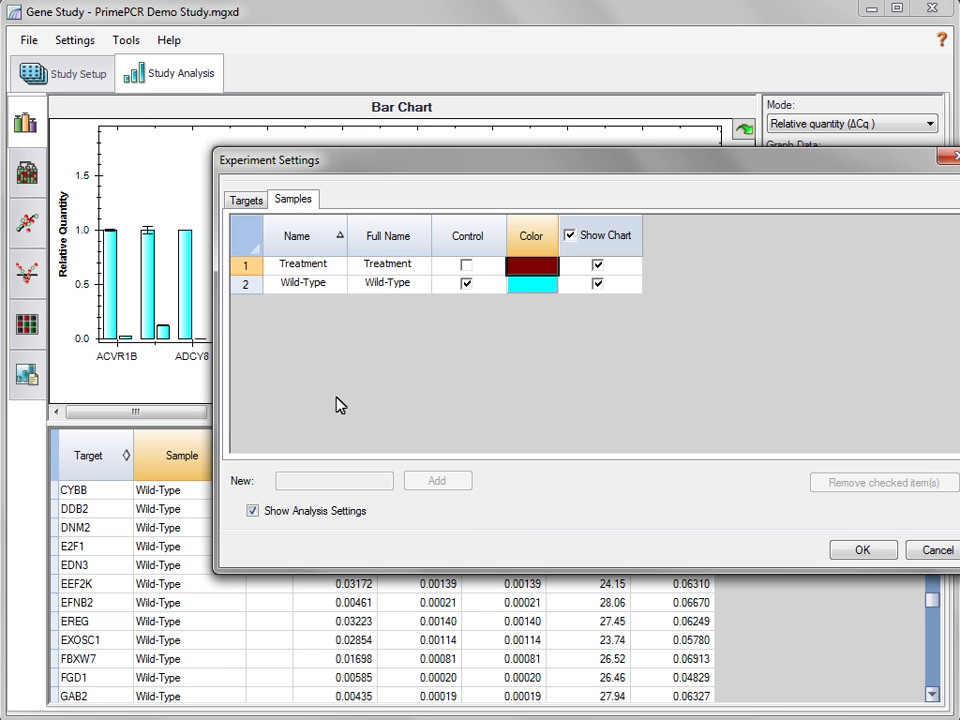
# - Colour the Wild-Type sample teal and apply the sample settings
pyautogui.click(522, 287)
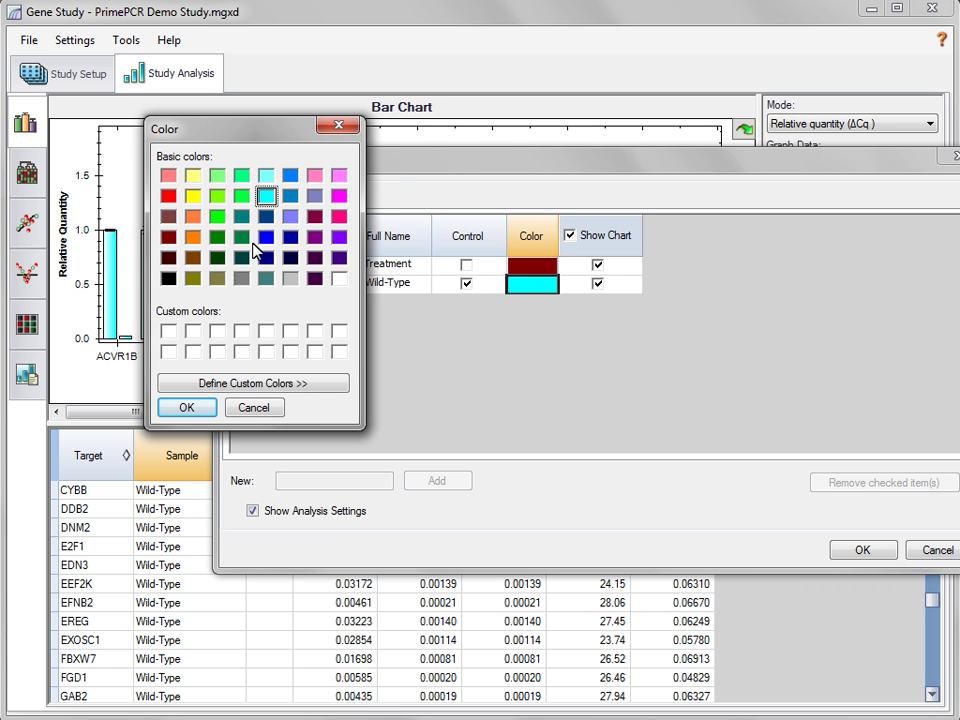
pyautogui.click(241, 215)
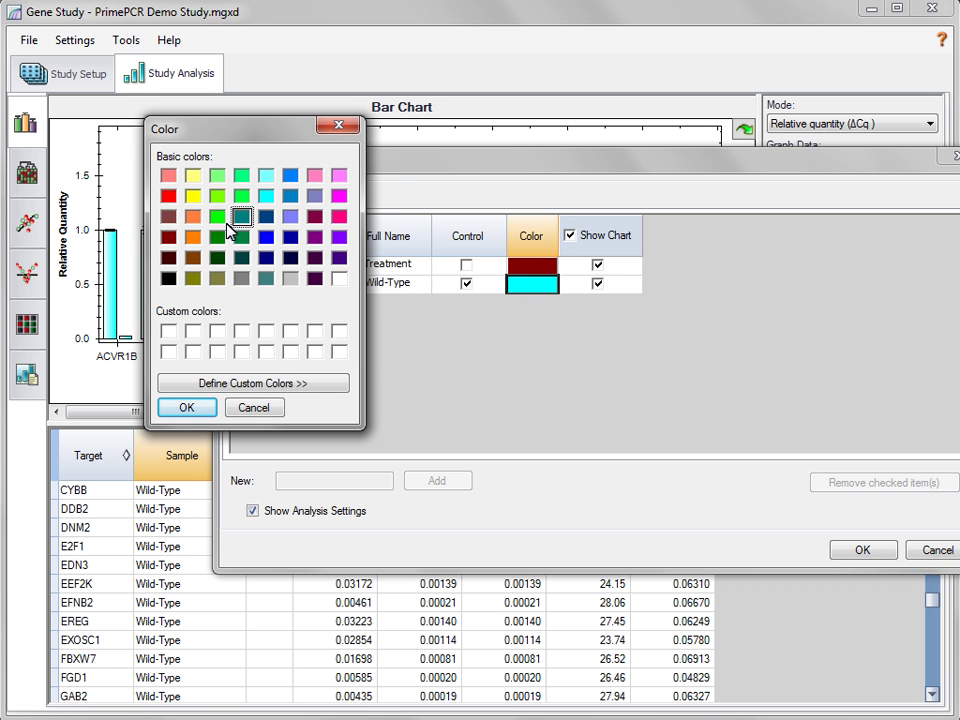
pyautogui.click(186, 407)
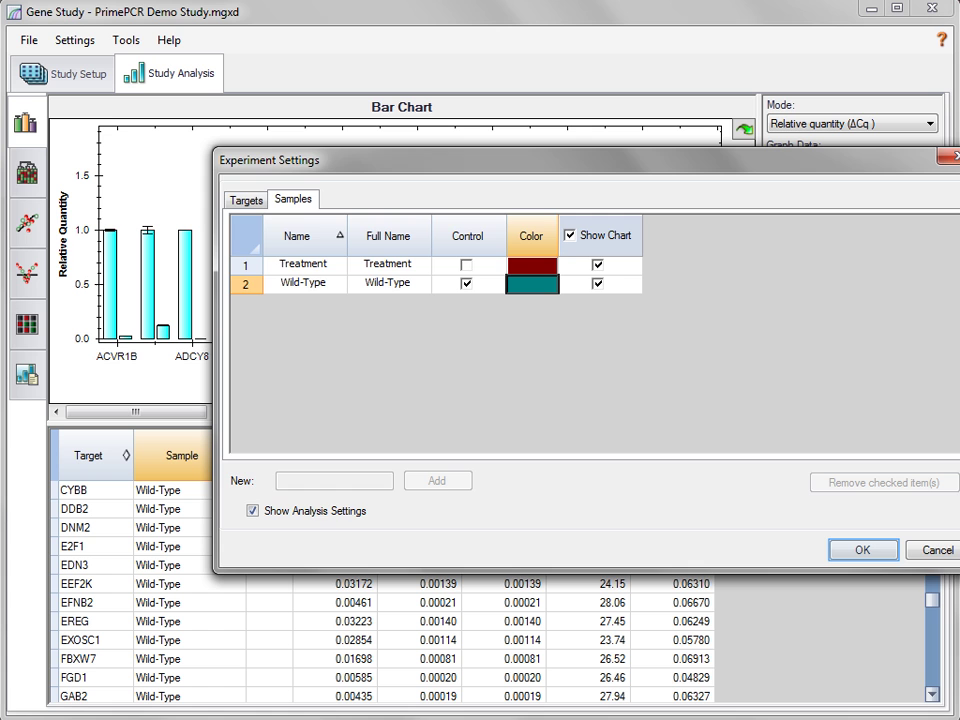
pyautogui.press('Return')
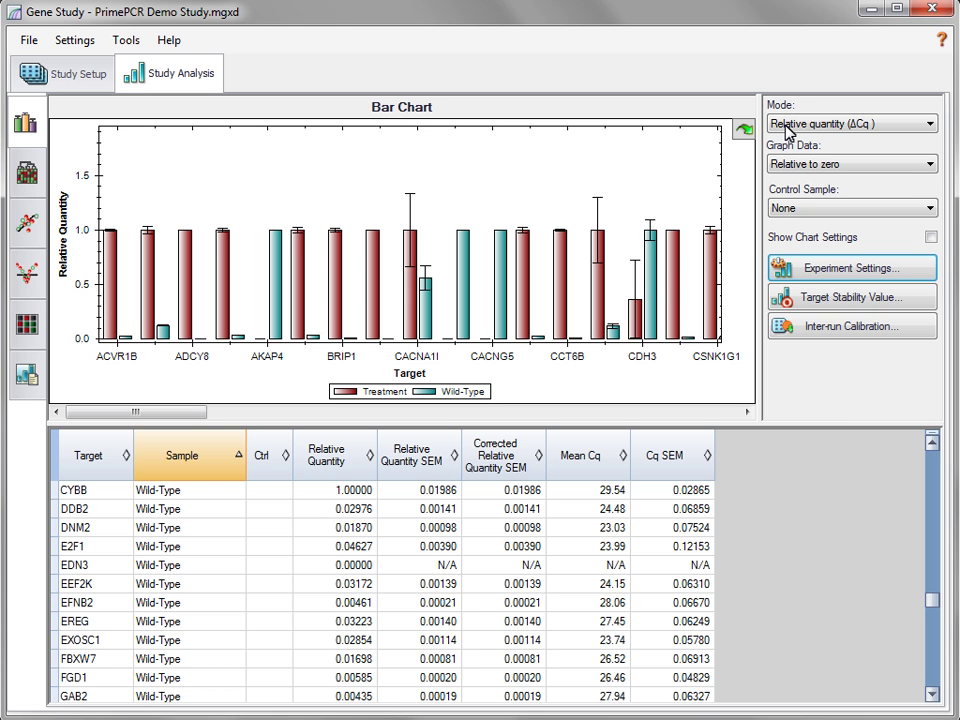
# - Set Mode to Normalized expression (ΔΔCq), Graph Data to Relative to control, Control Sample Wild-Type
pyautogui.click(787, 131)
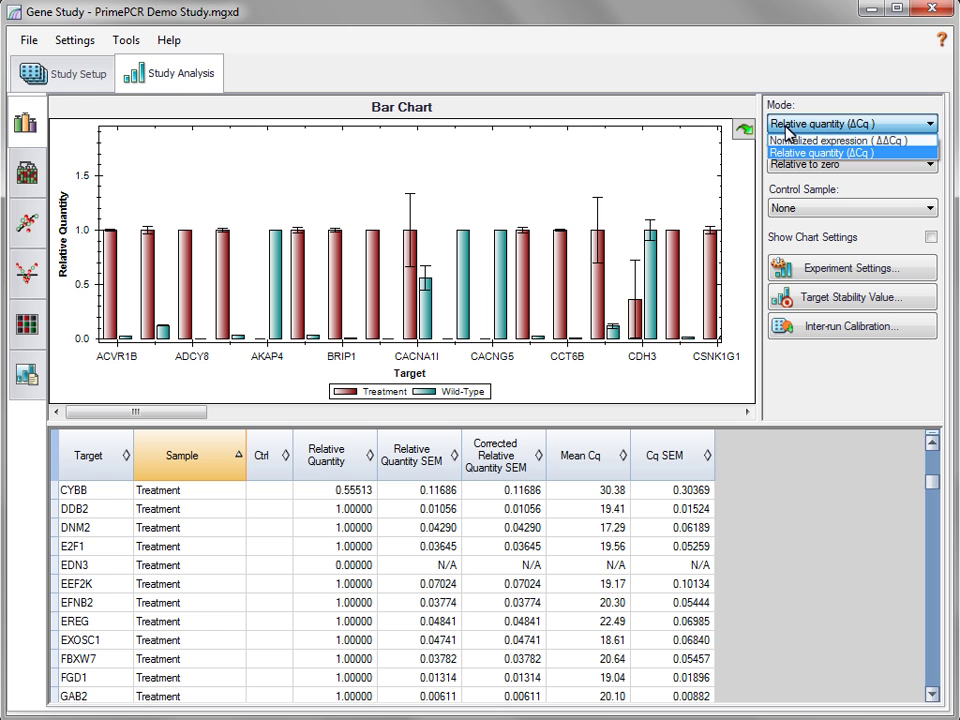
pyautogui.click(790, 141)
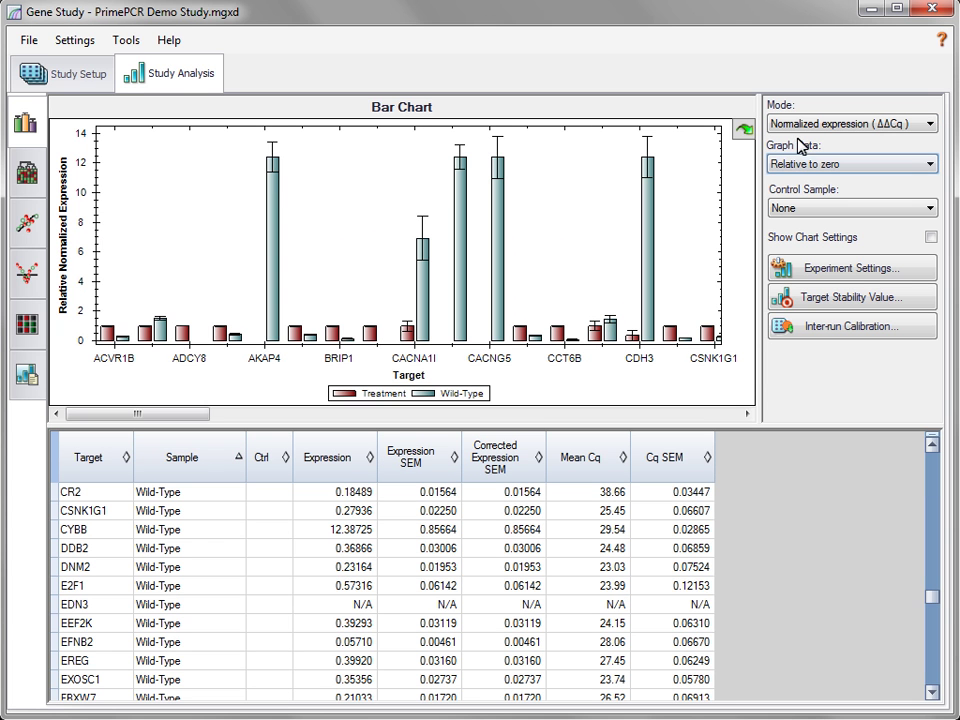
pyautogui.click(856, 166)
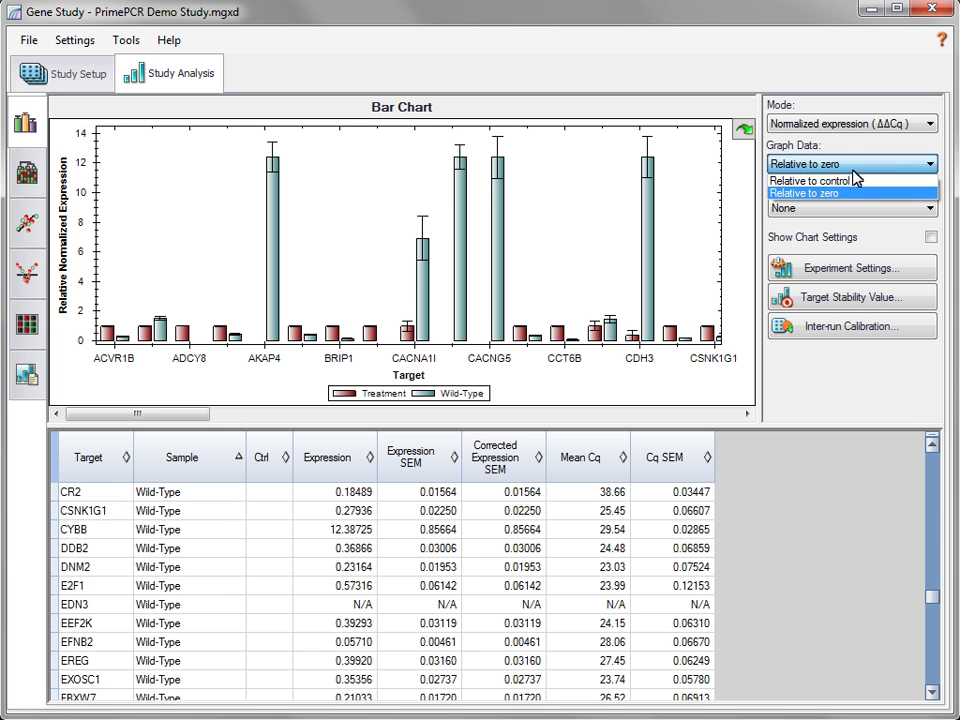
pyautogui.click(854, 180)
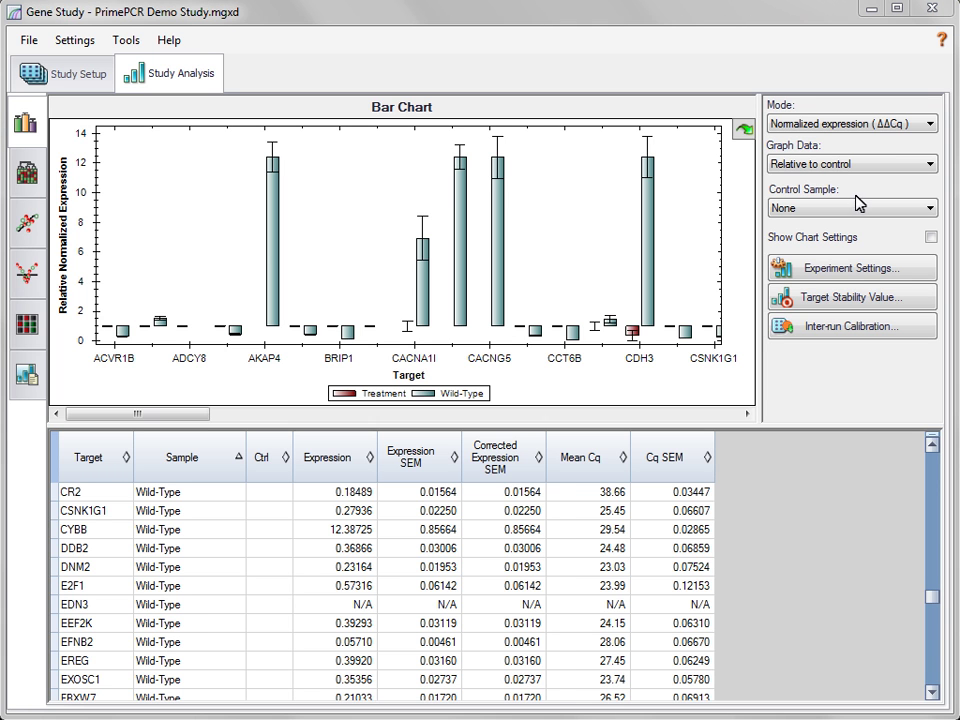
pyautogui.click(860, 208)
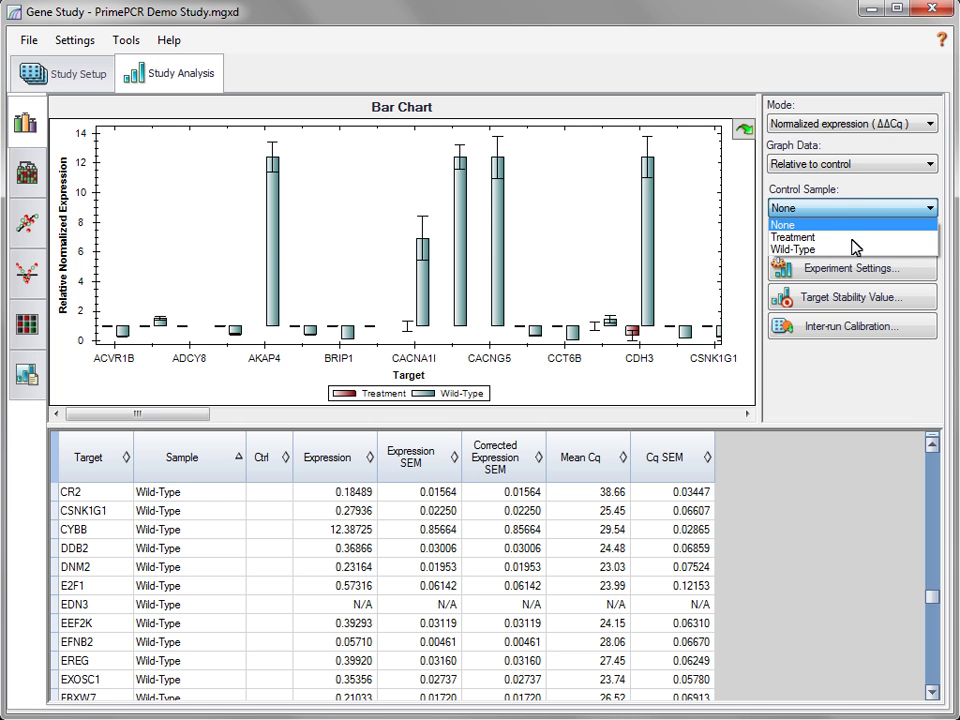
pyautogui.click(853, 249)
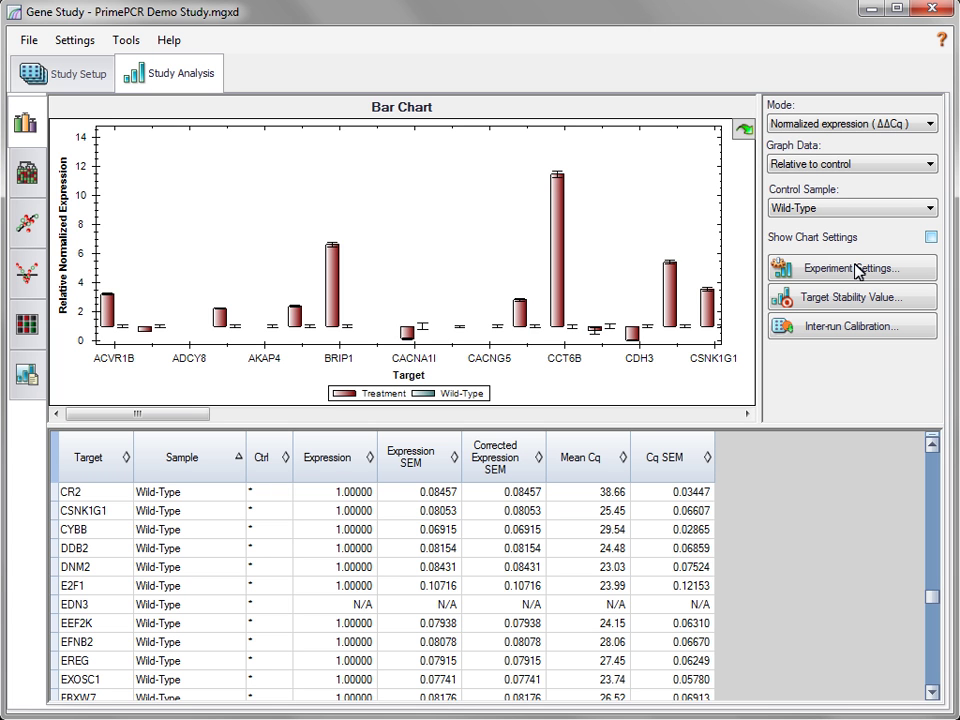
# - Keep HPRT1 as a reference target and hide GUCY1A2 from the chart
pyautogui.click(856, 268)
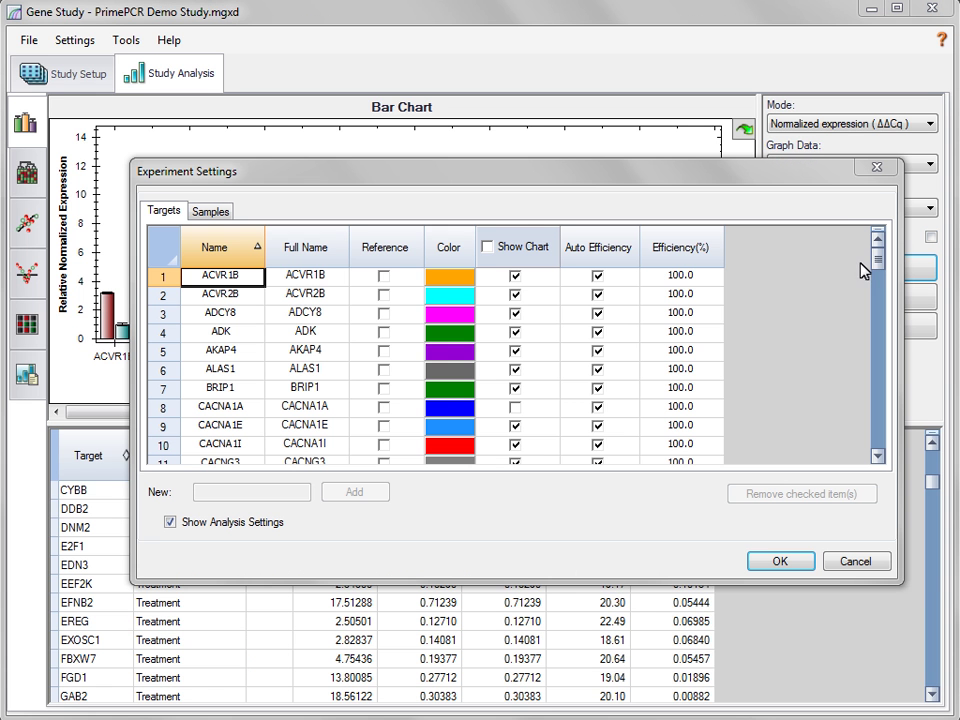
pyautogui.moveTo(878, 265); pyautogui.dragTo(884, 330)
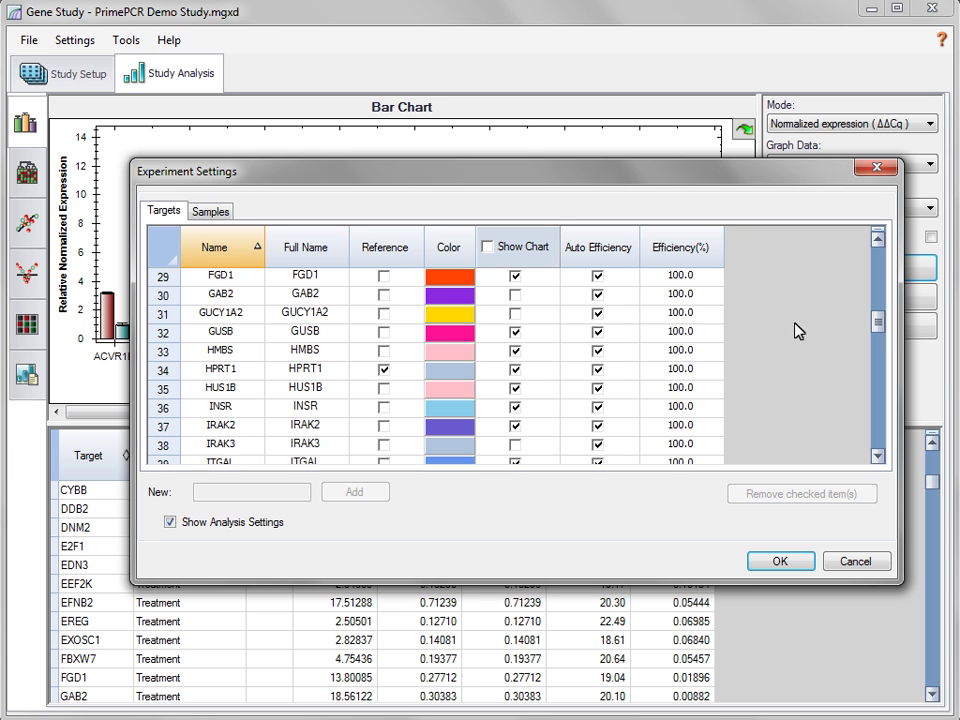
pyautogui.click(384, 371)
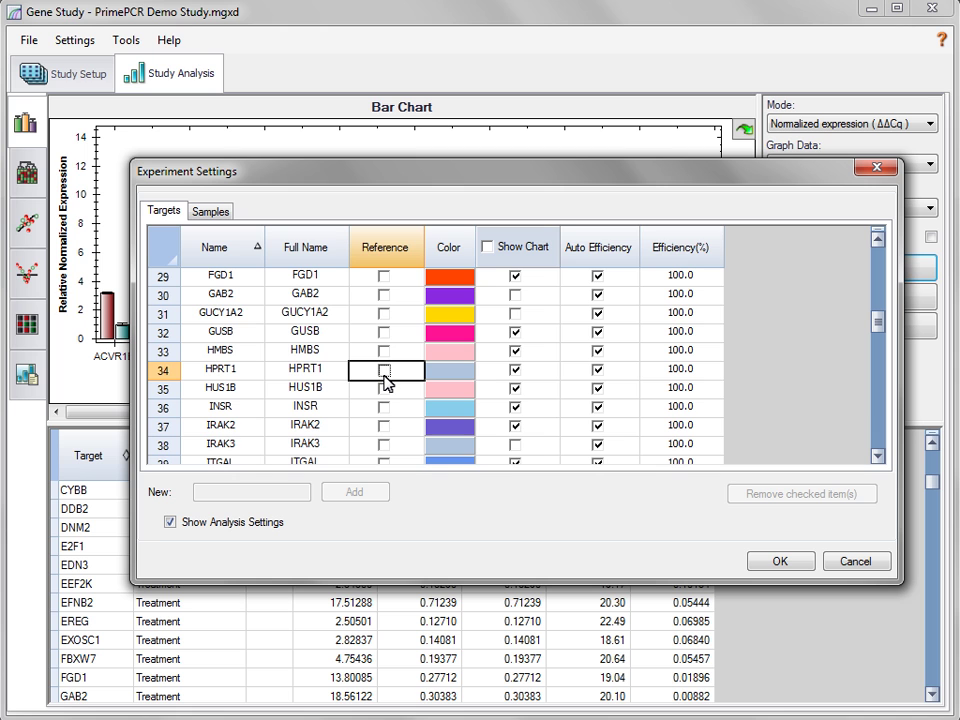
pyautogui.click(384, 370)
pyautogui.click(515, 314)
pyautogui.click(516, 318)
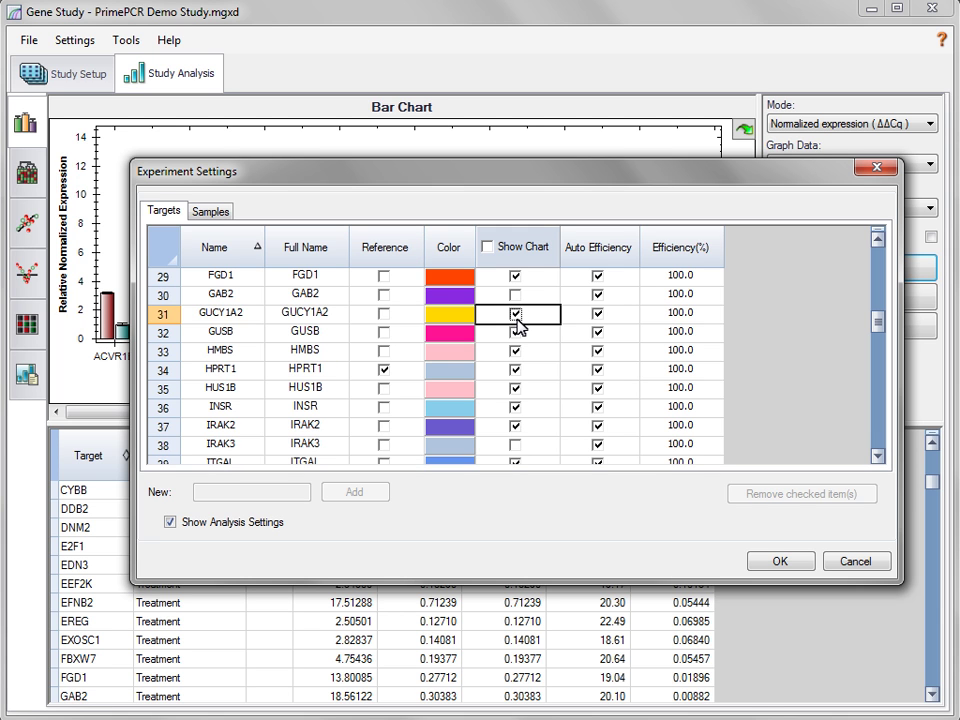
pyautogui.click(516, 318)
# - Keep Wild-Type checked as the control sample and apply the experiment settings
pyautogui.click(214, 212)
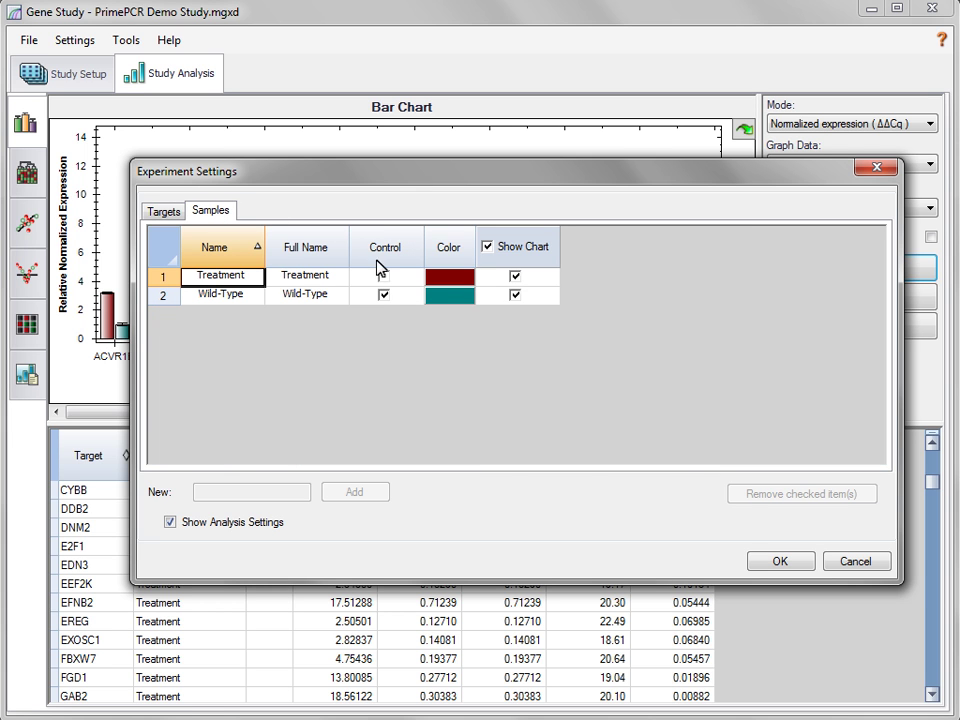
pyautogui.click(386, 297)
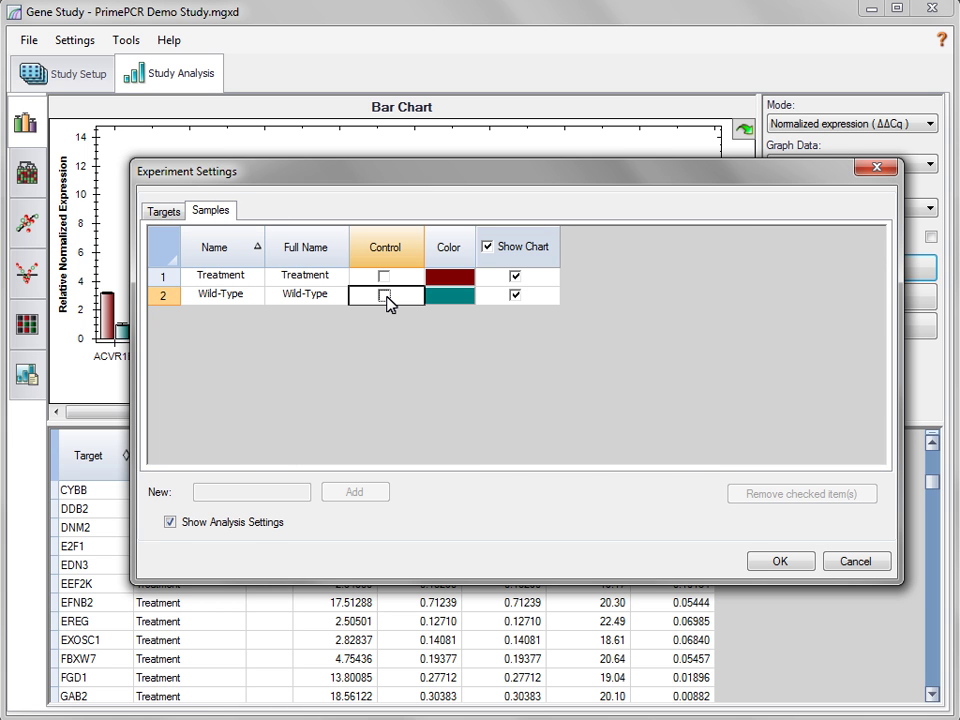
pyautogui.click(386, 296)
pyautogui.press('Return')
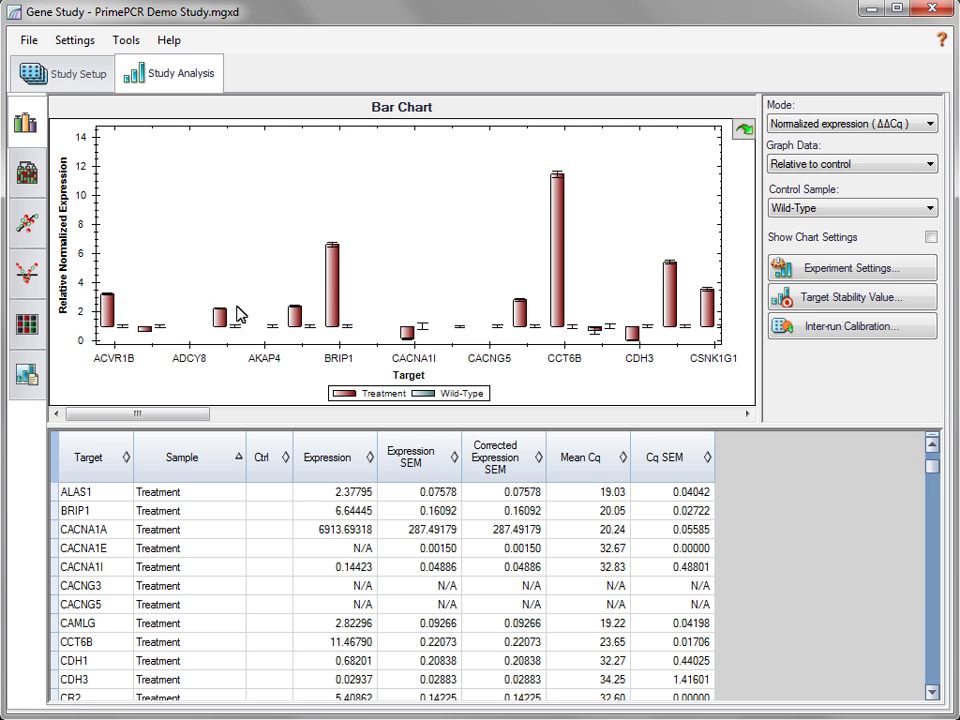
# - Scroll across the bar chart, then display the Clustergram view
pyautogui.moveTo(90, 420); pyautogui.dragTo(115, 427)
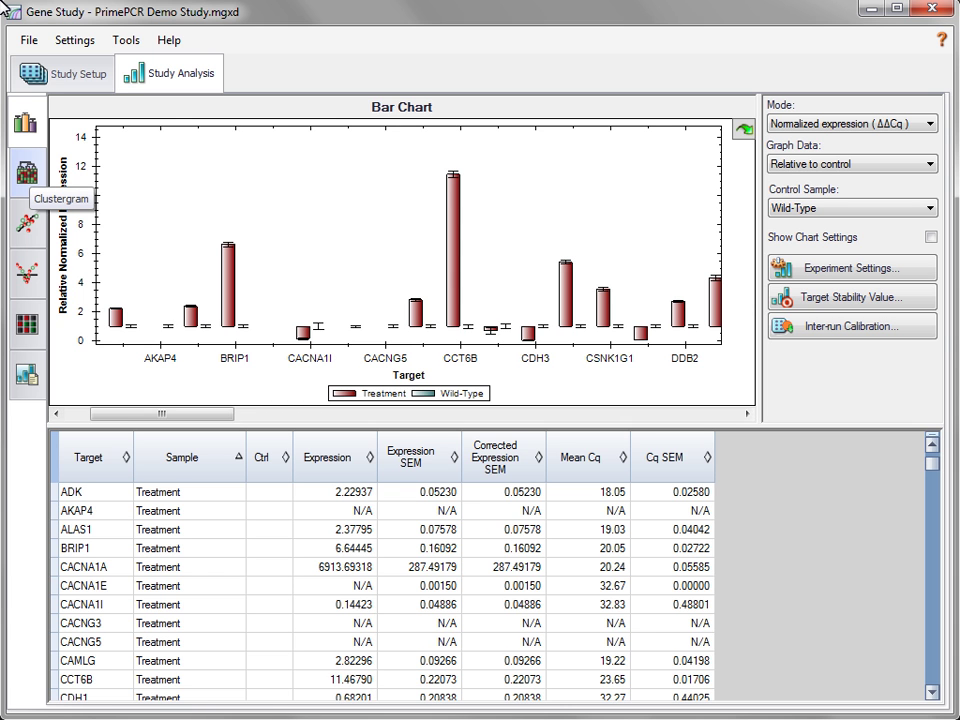
pyautogui.click(30, 174)
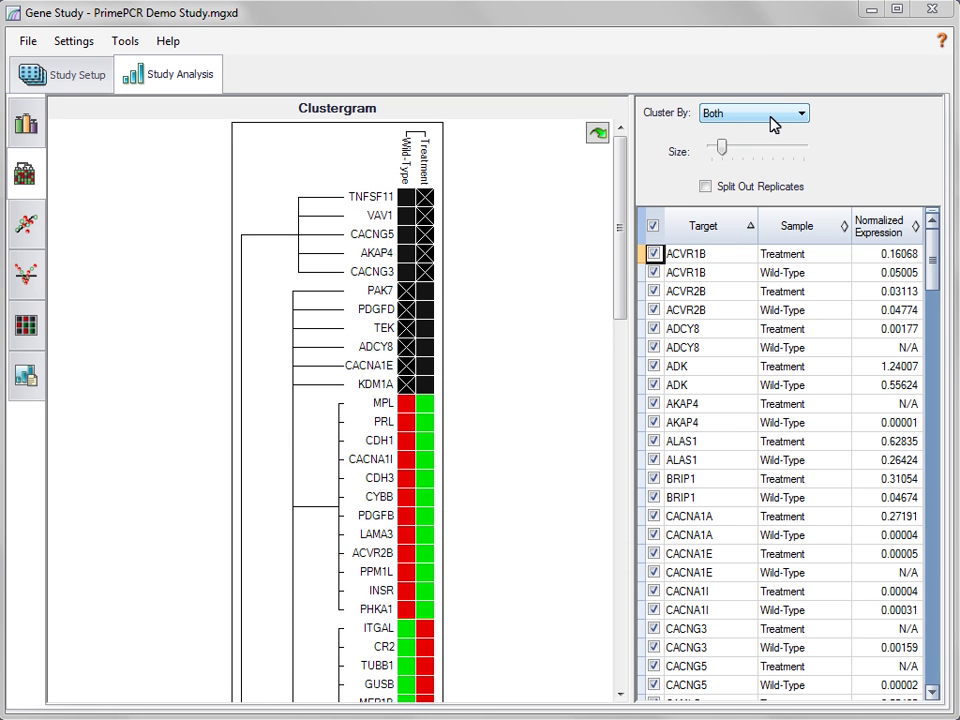
# - Try clustering by Targets, then Samples, and settle on clustering by Both
pyautogui.click(774, 118)
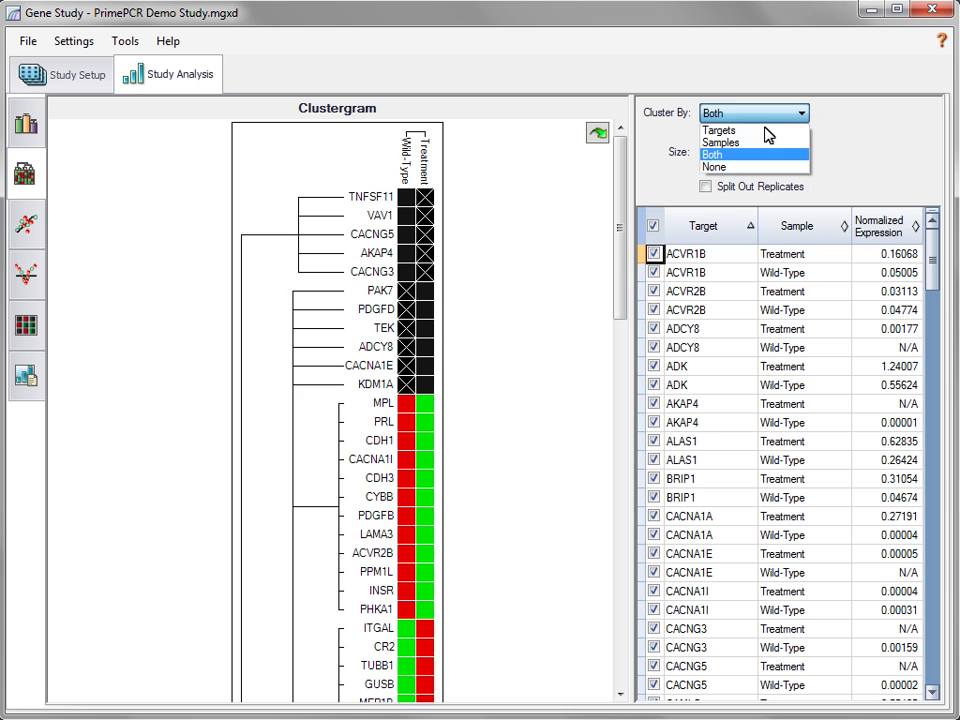
pyautogui.click(766, 131)
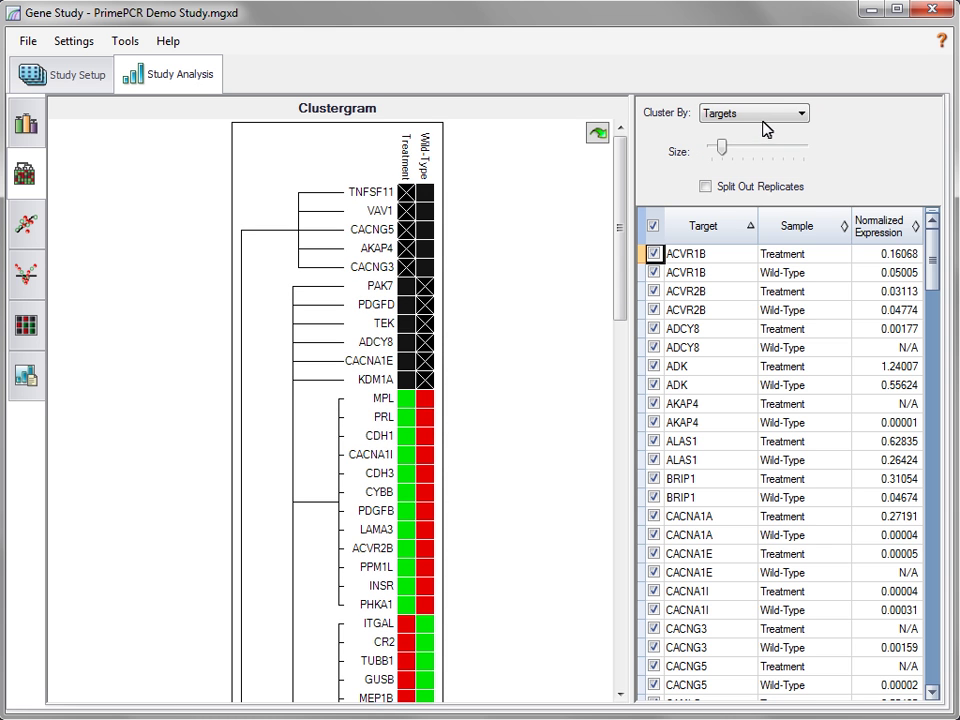
pyautogui.click(766, 117)
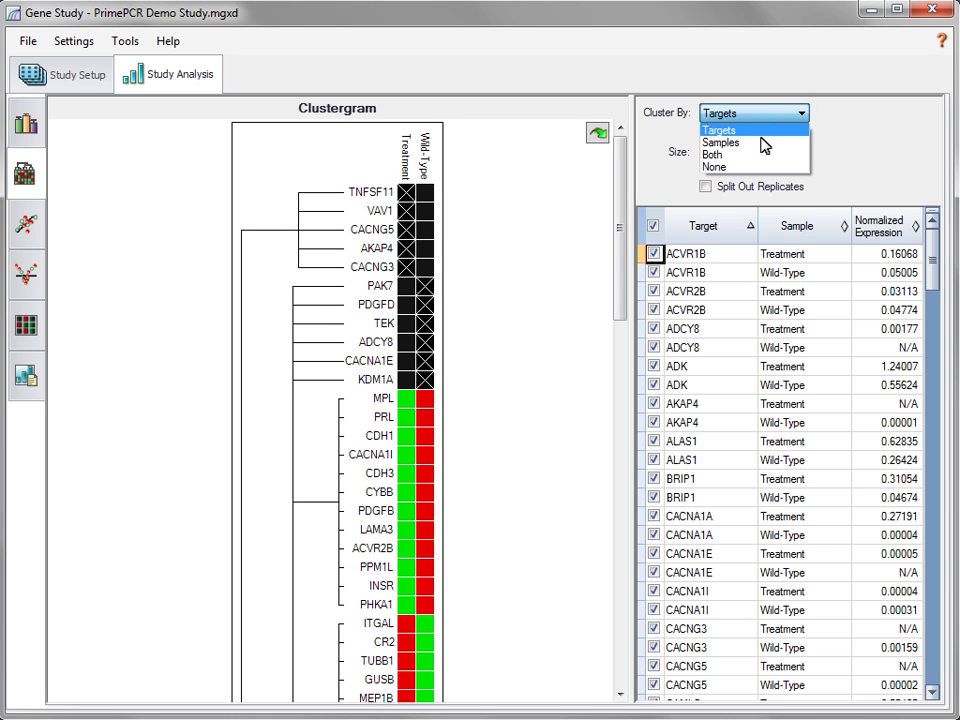
pyautogui.click(762, 143)
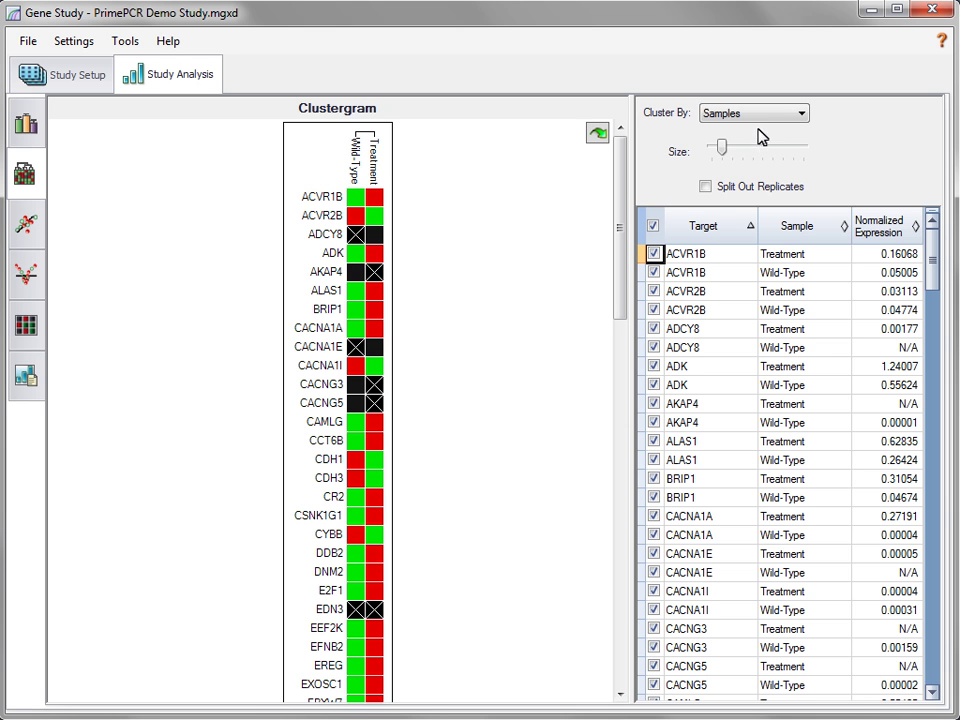
pyautogui.click(762, 120)
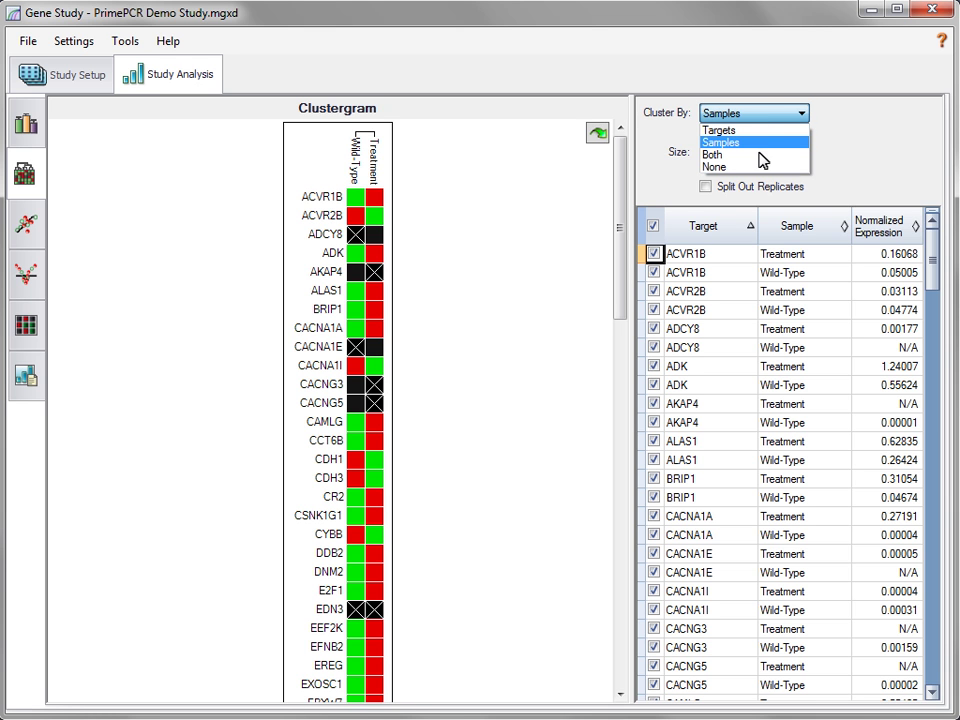
pyautogui.click(752, 155)
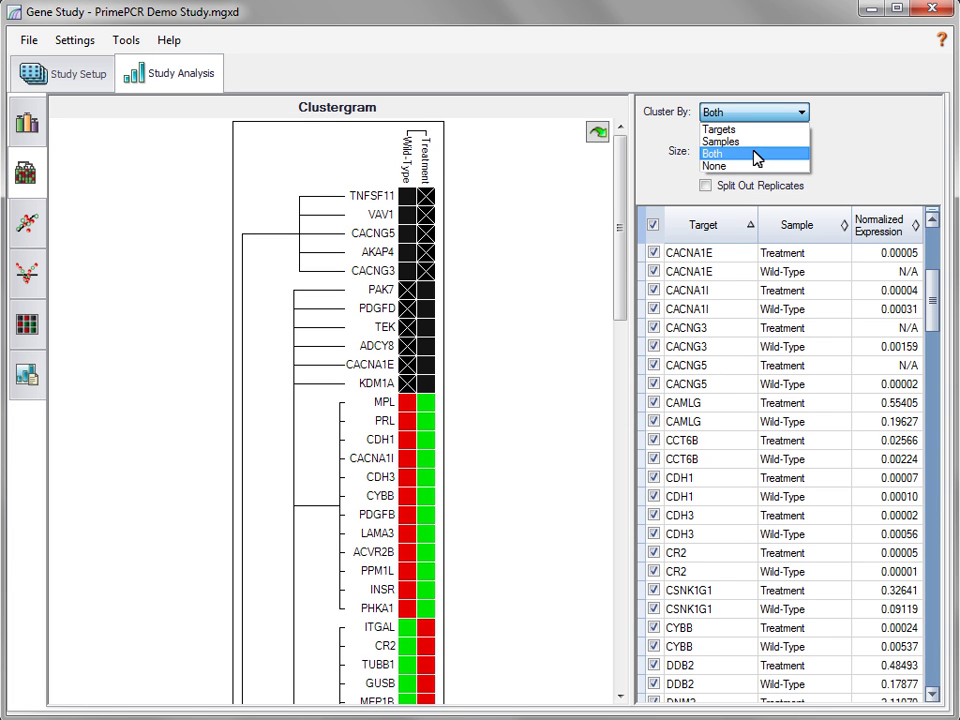
pyautogui.click(744, 157)
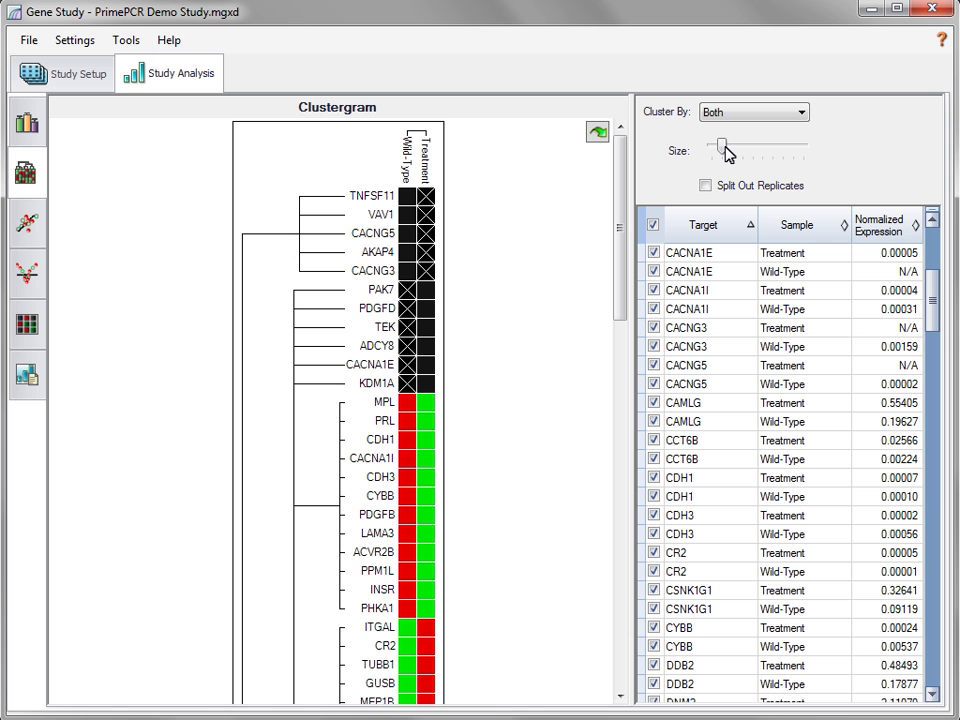
# - Enlarge the clustergram cells, and toggle Split Out Replicates and CACNA1E Treatment off and on
pyautogui.moveTo(727, 153)
pyautogui.mouseDown()
pyautogui.moveTo(750, 156)
pyautogui.moveTo(729, 155)
pyautogui.mouseUp()
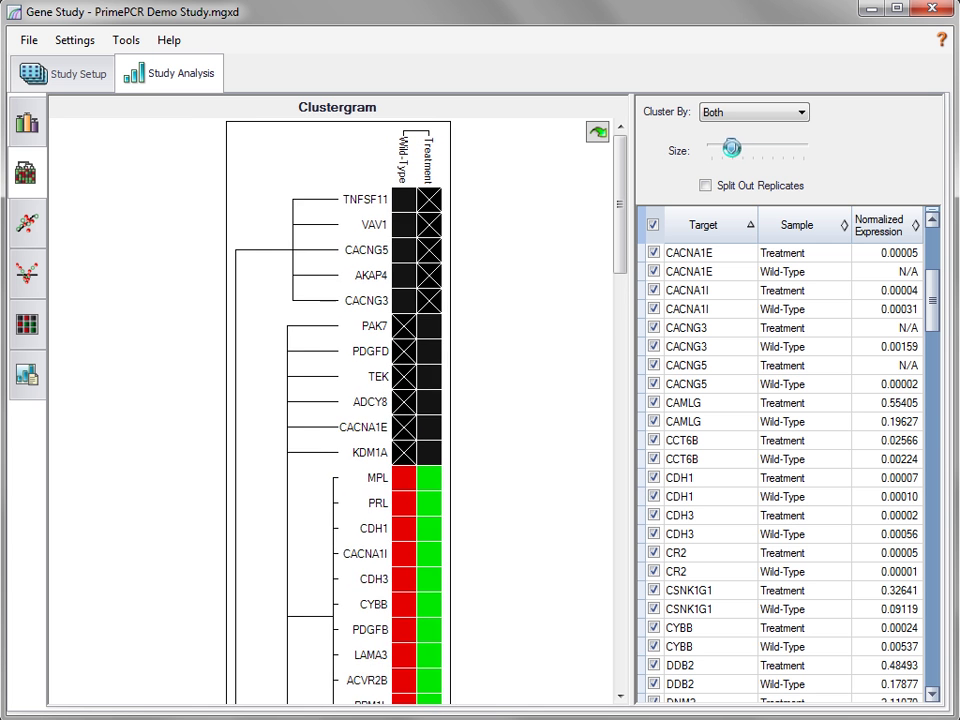
pyautogui.click(705, 186)
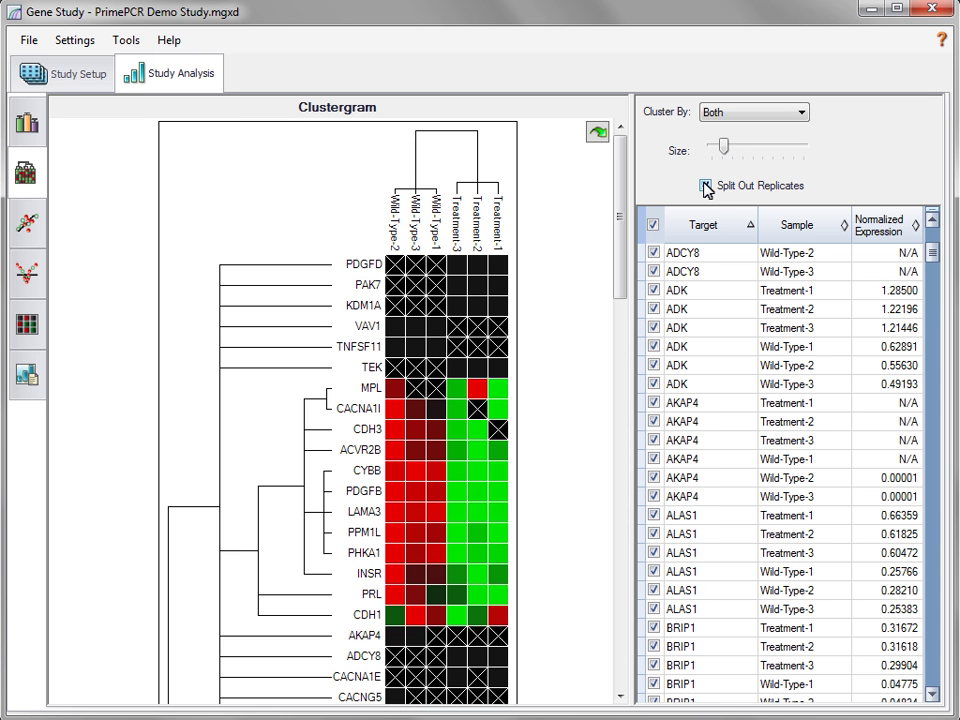
pyautogui.click(705, 186)
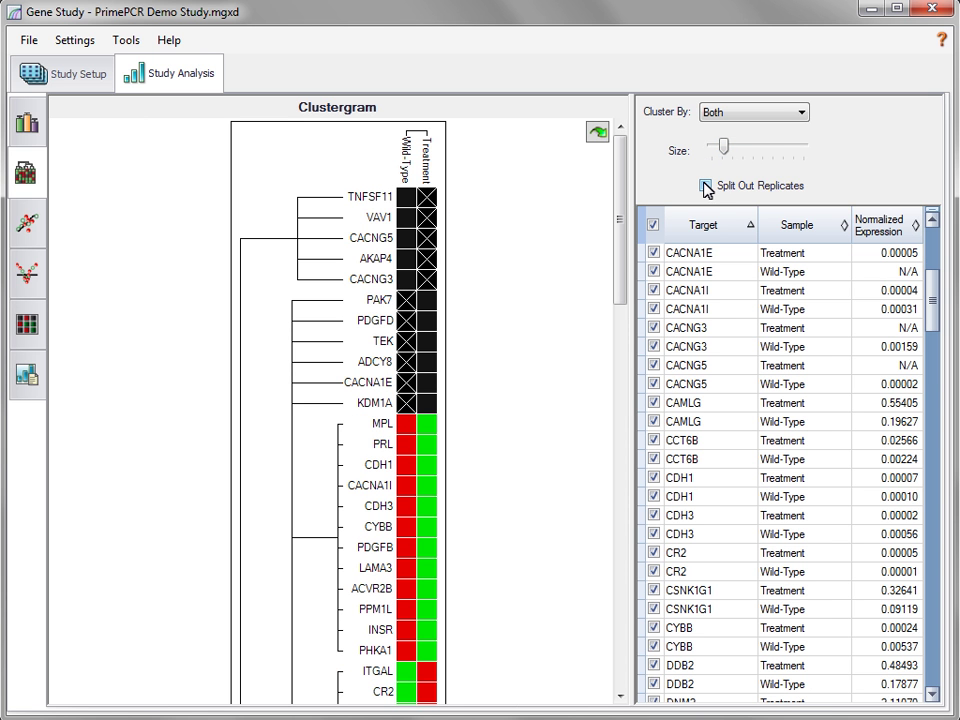
pyautogui.click(653, 254)
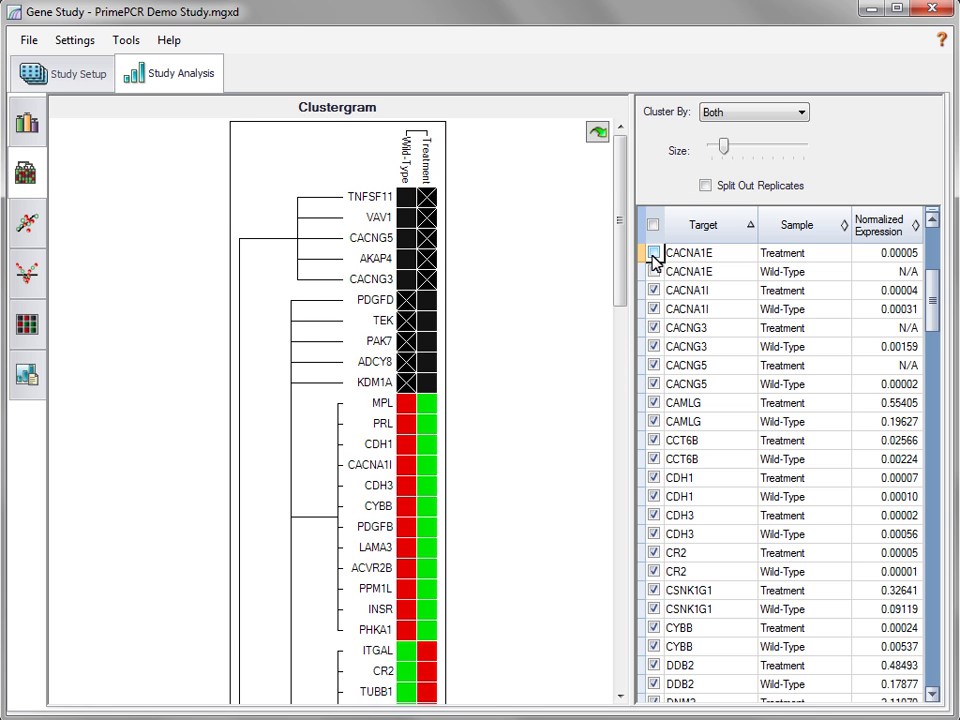
pyautogui.click(653, 254)
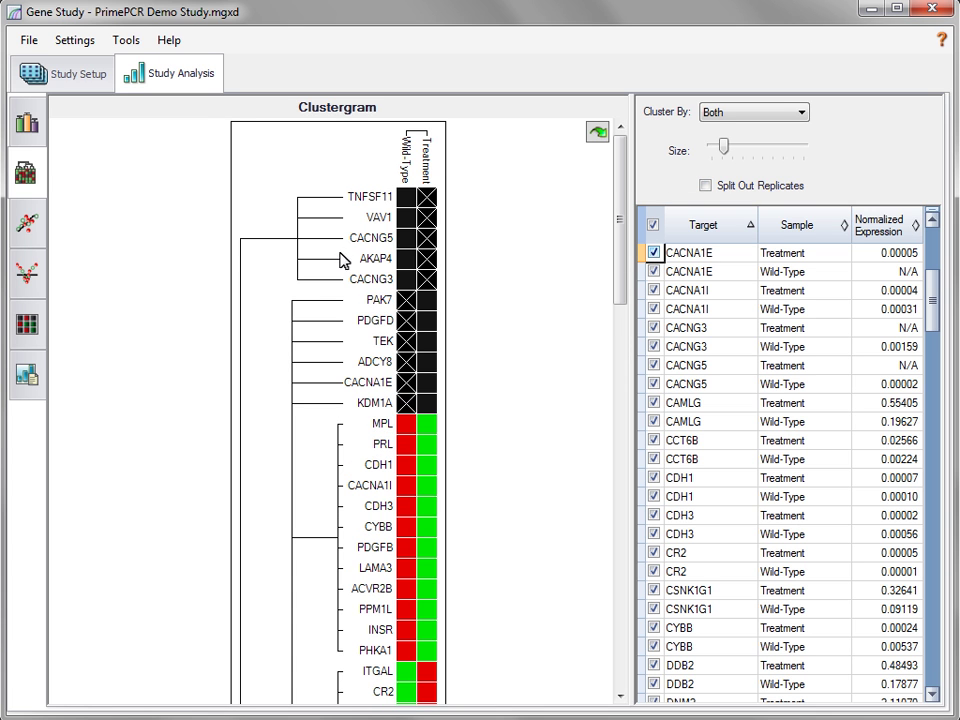
# - Show the scatter plot with Wild-Type as control and Treatment as experimental sample
pyautogui.click(28, 228)
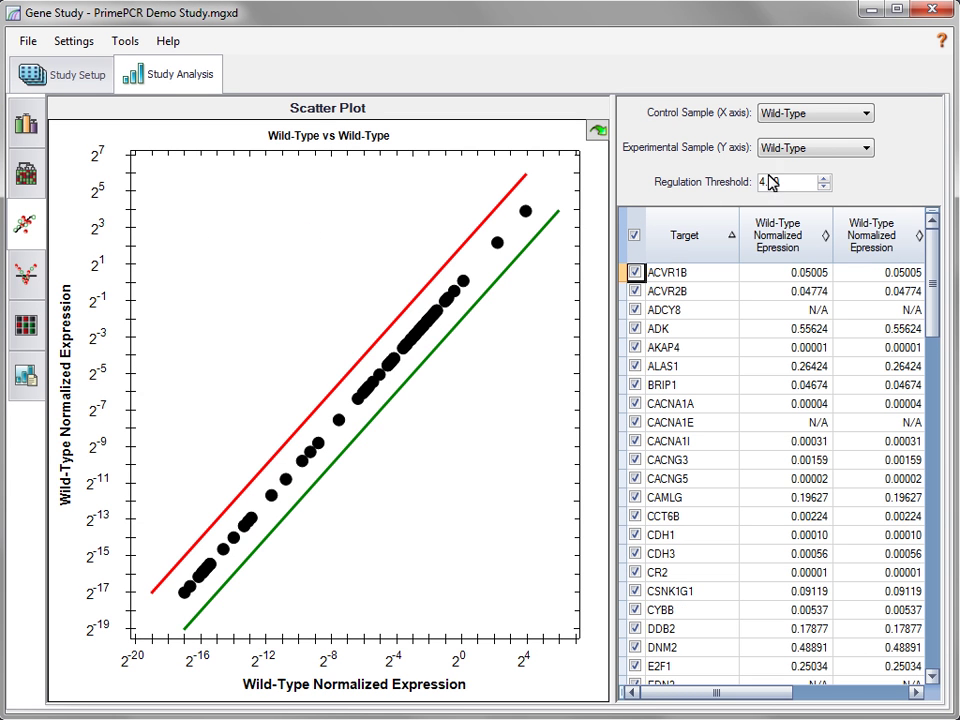
pyautogui.click(849, 120)
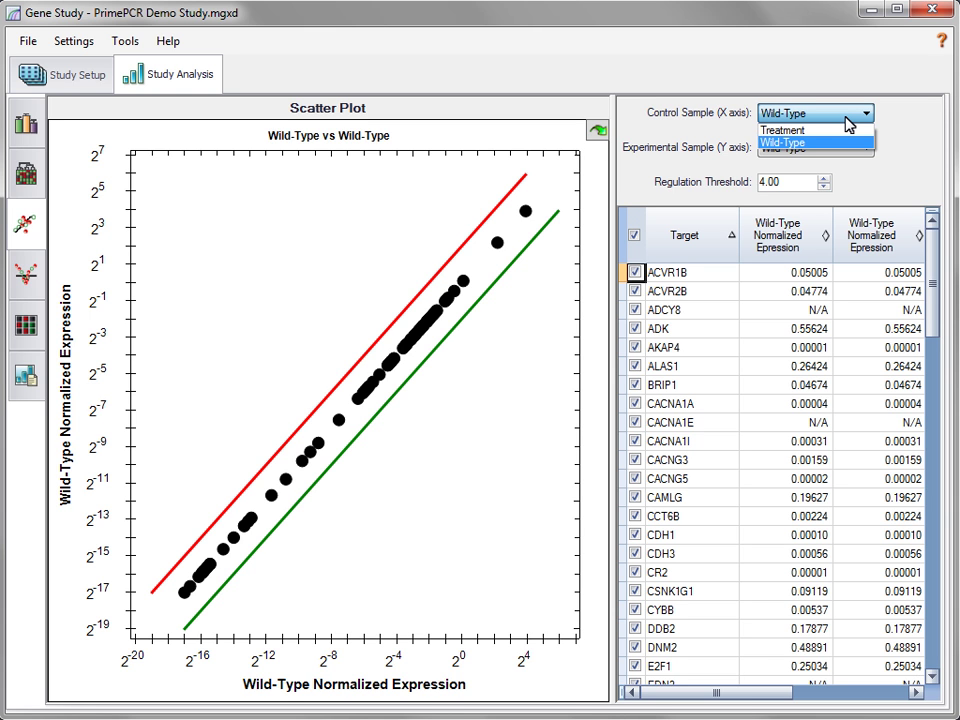
pyautogui.click(849, 123)
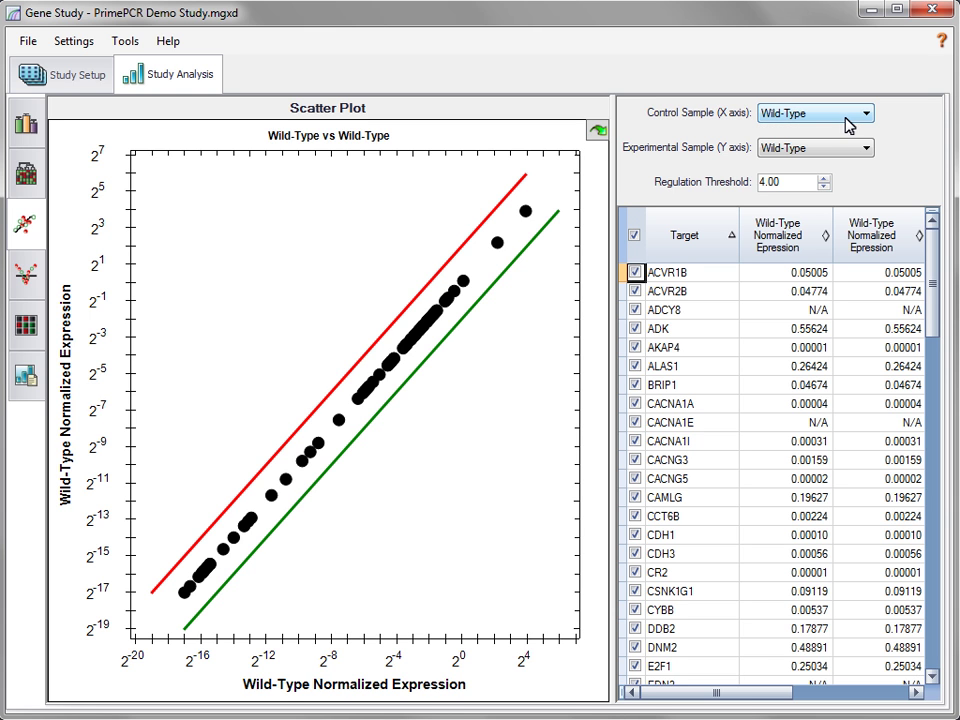
pyautogui.click(850, 150)
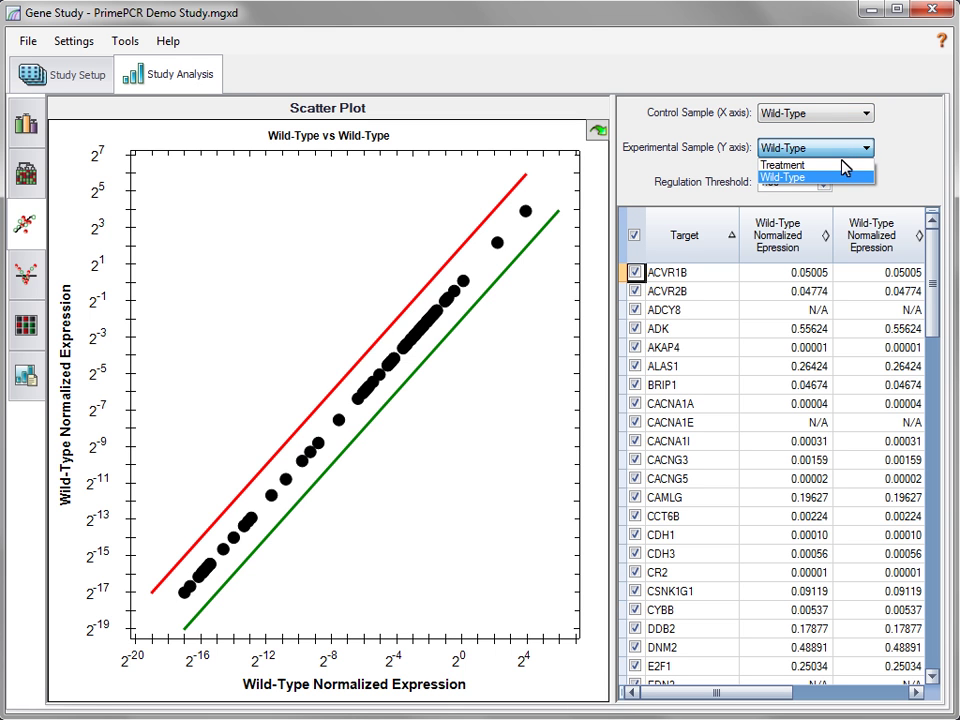
pyautogui.click(843, 164)
# - Set the scatter plot's regulation threshold to 2.00
pyautogui.moveTo(806, 182); pyautogui.dragTo(754, 187)
pyautogui.write('2.00')
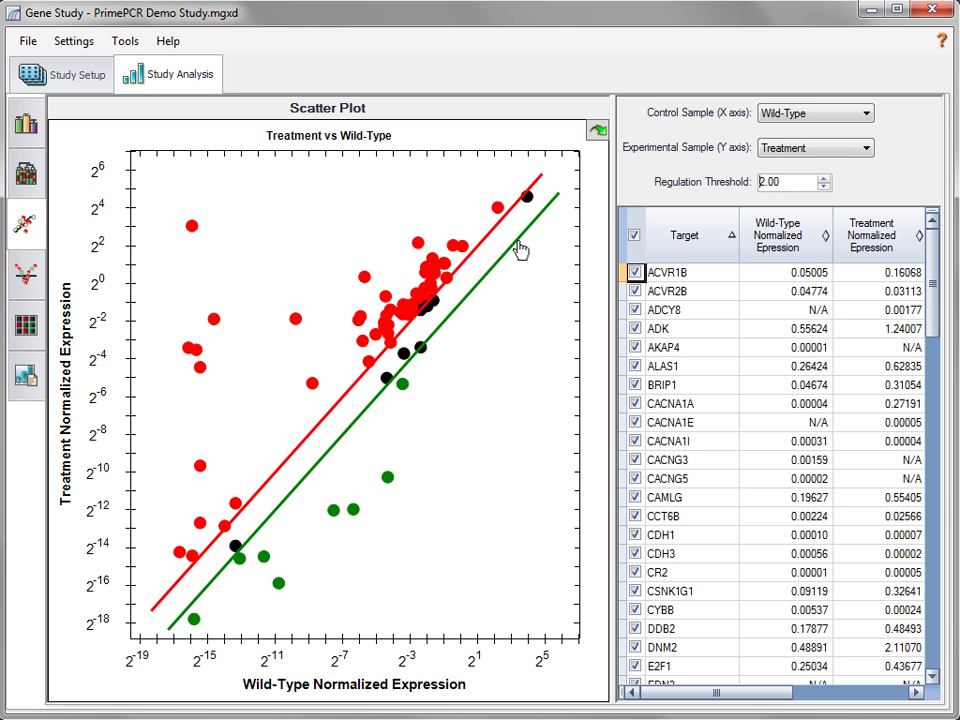
pyautogui.scroll(10, 519, 250)
pyautogui.moveTo(540, 276); pyautogui.dragTo(510, 253)
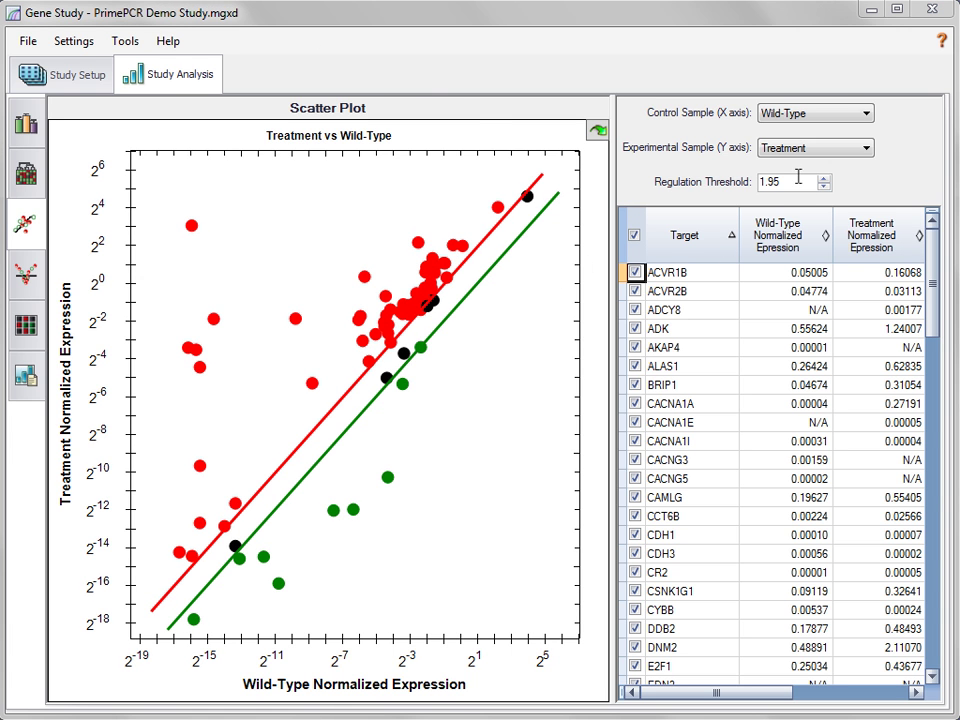
pyautogui.moveTo(799, 179); pyautogui.dragTo(742, 177)
pyautogui.write('2')
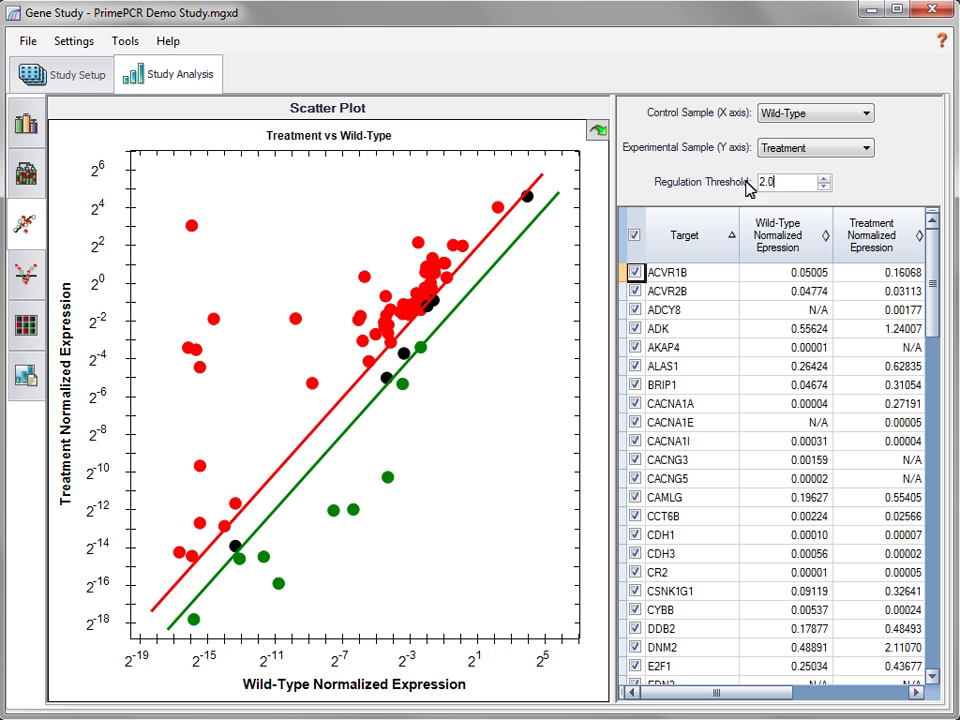
pyautogui.press('Return')
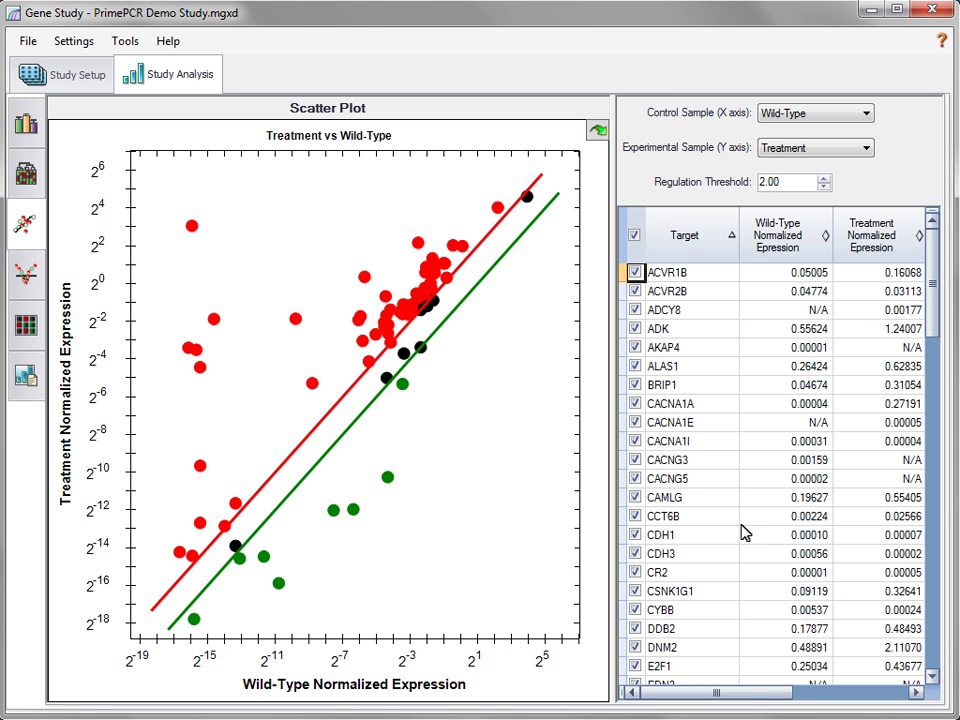
pyautogui.moveTo(752, 702)
pyautogui.mouseDown()
pyautogui.moveTo(866, 695)
pyautogui.moveTo(748, 705)
pyautogui.mouseUp()
pyautogui.scroll(-1, 748, 706)
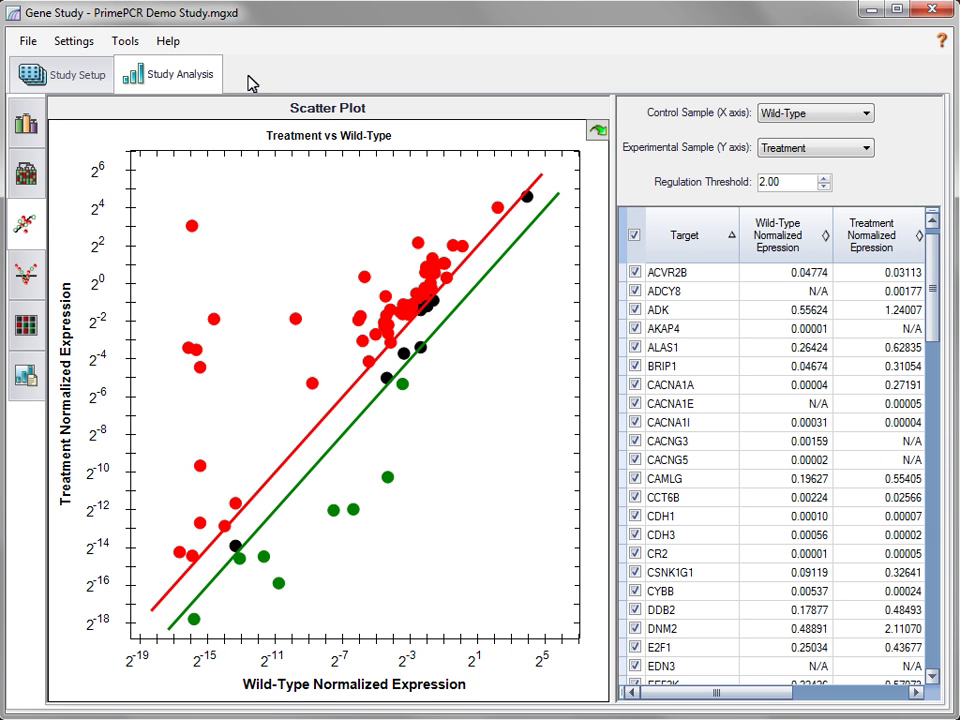
# - Inspect a down-regulated gene, INSR and CCT6B on the scatter plot, then open the volcano plot
pyautogui.click(388, 478)
pyautogui.click(404, 355)
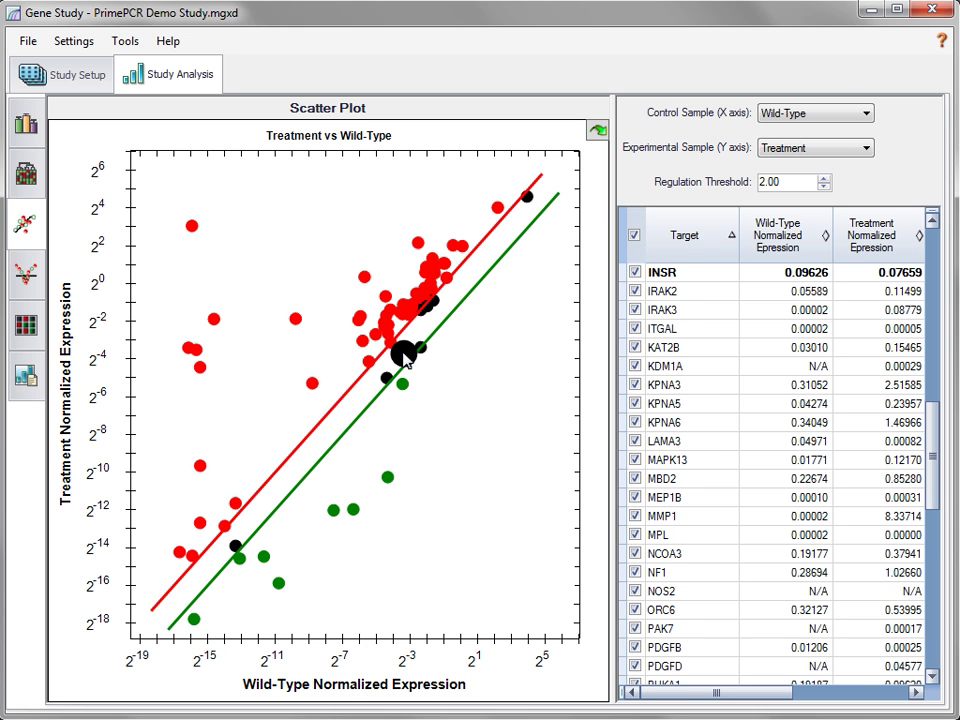
pyautogui.click(404, 358)
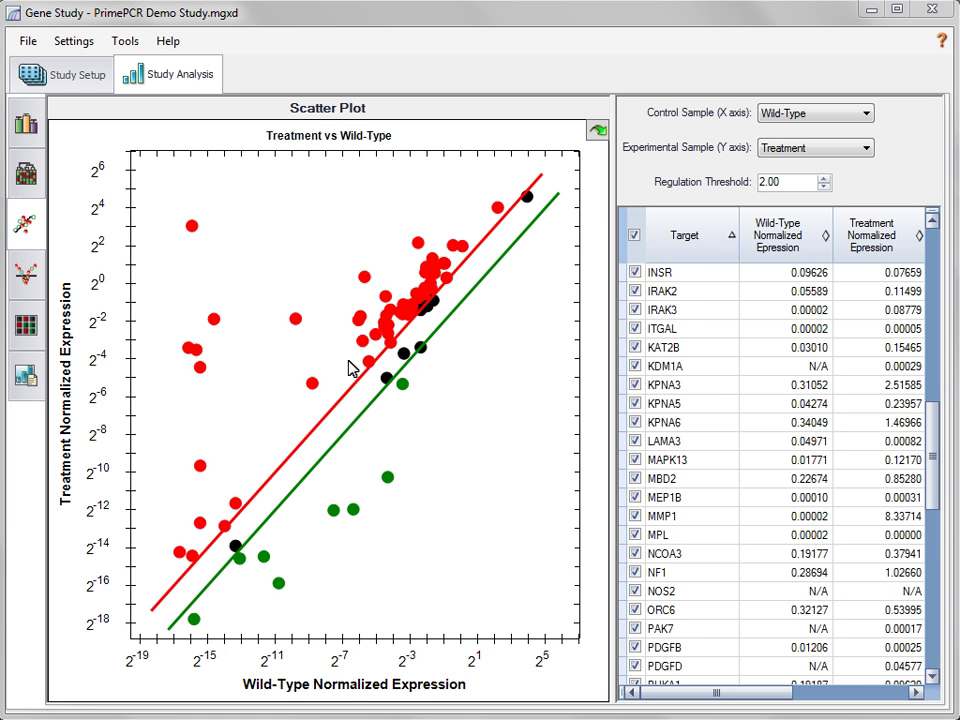
pyautogui.click(316, 385)
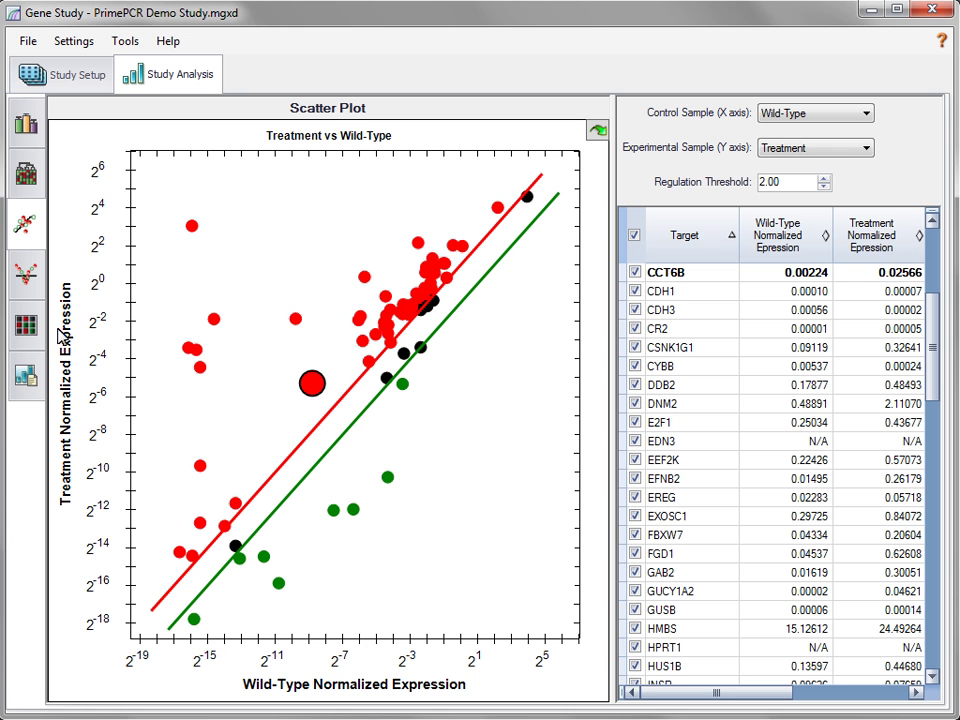
pyautogui.click(25, 275)
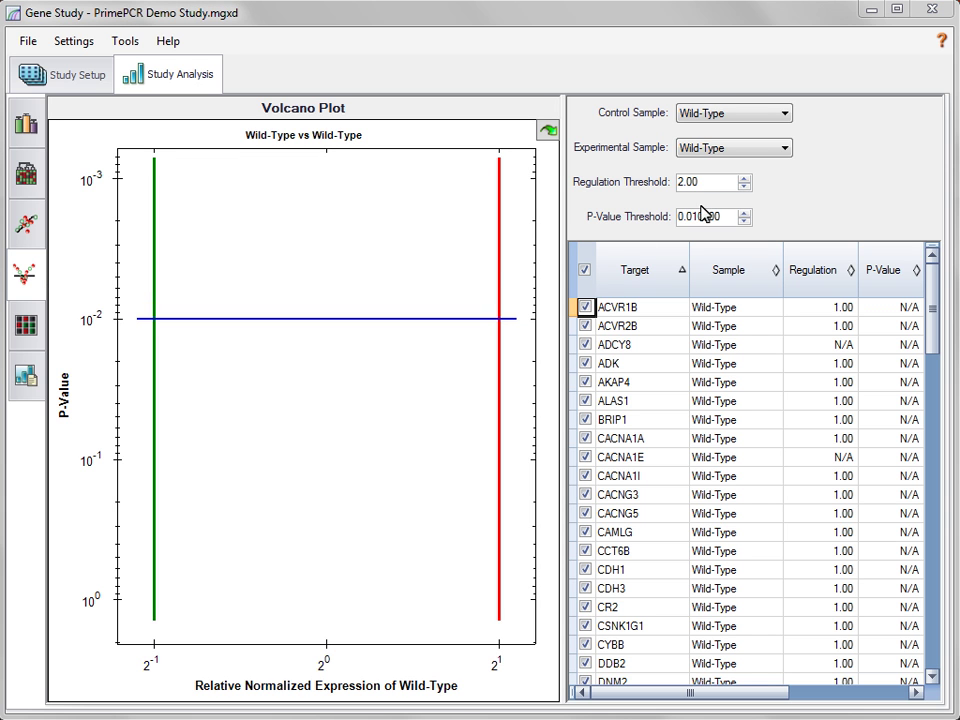
# - Compare Treatment against the Wild-Type control and scroll the table to the threshold columns
pyautogui.click(779, 117)
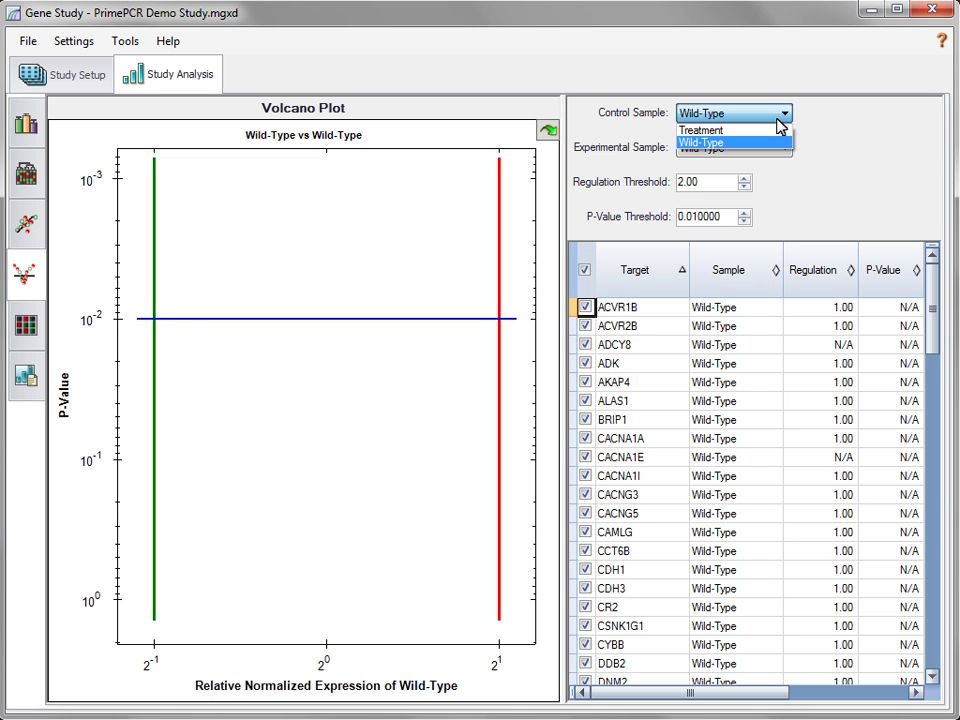
pyautogui.click(778, 118)
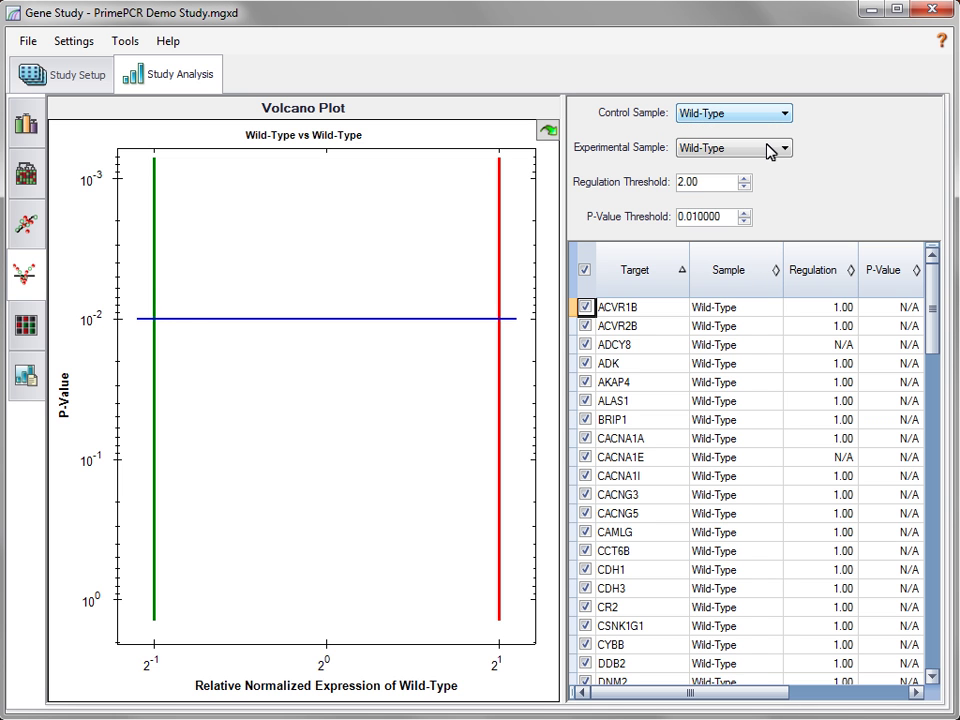
pyautogui.click(765, 147)
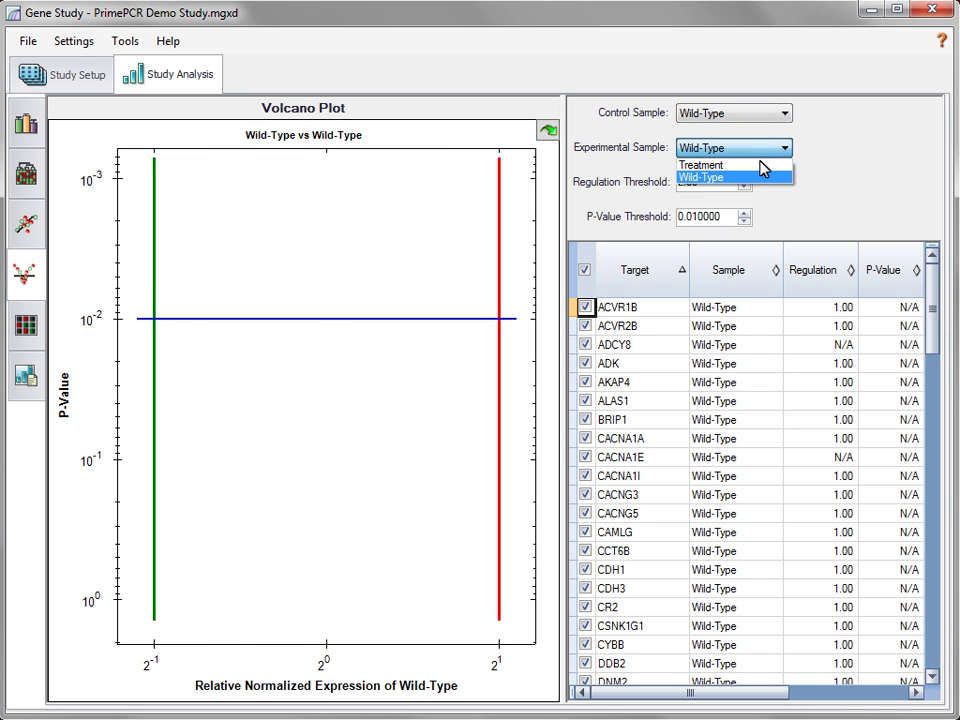
pyautogui.click(763, 165)
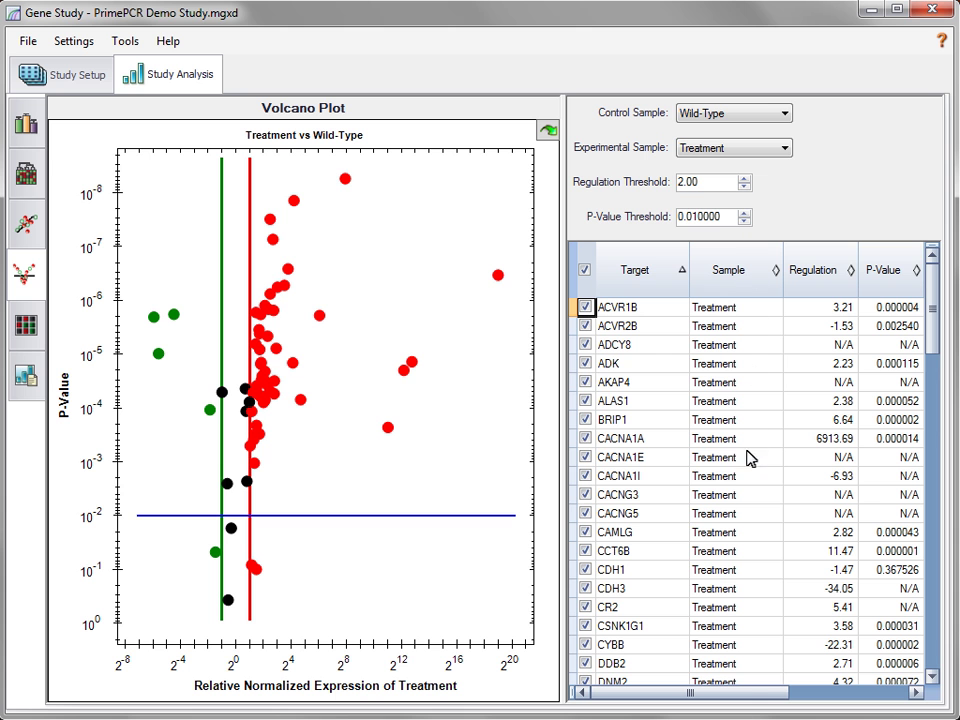
pyautogui.moveTo(750, 697); pyautogui.dragTo(855, 699)
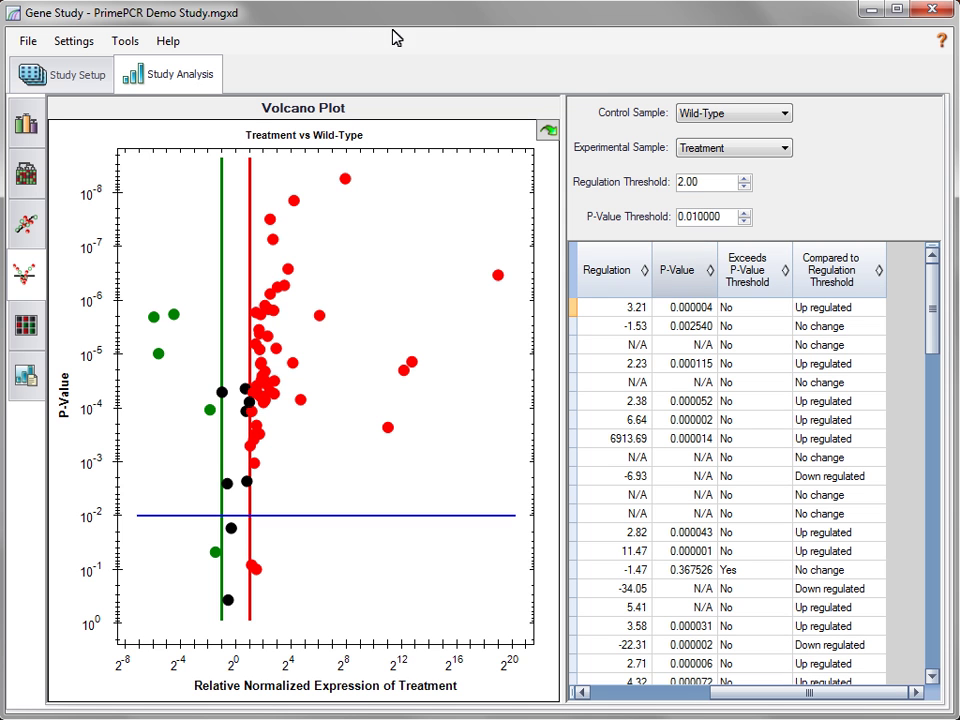
# - Sort the volcano results by P-Value in descending order
pyautogui.click(712, 277)
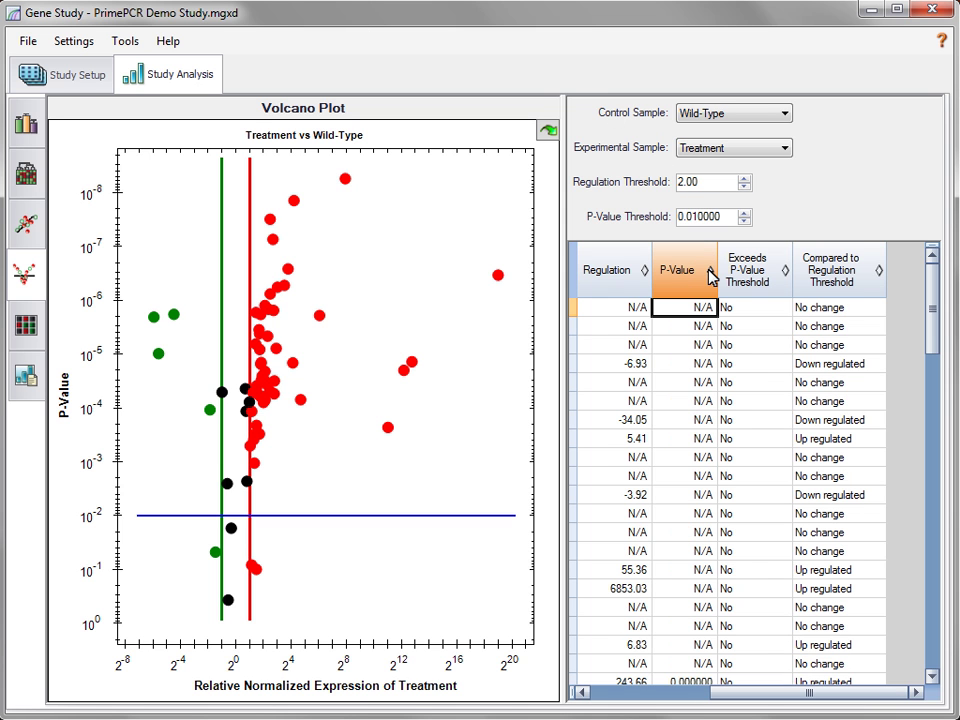
pyautogui.click(712, 277)
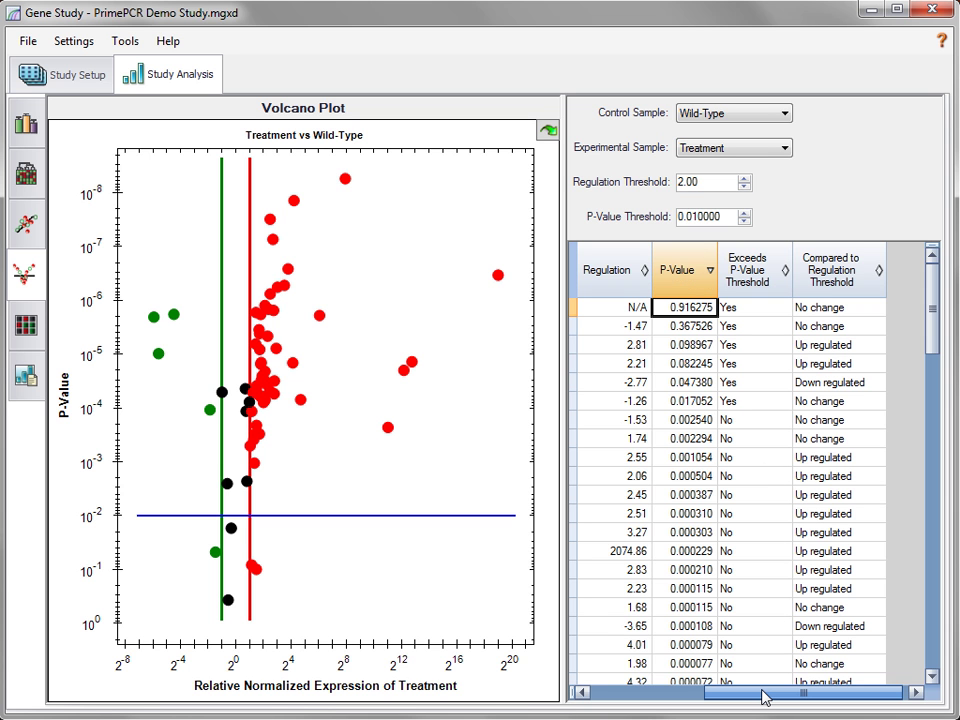
pyautogui.moveTo(762, 697); pyautogui.dragTo(665, 701)
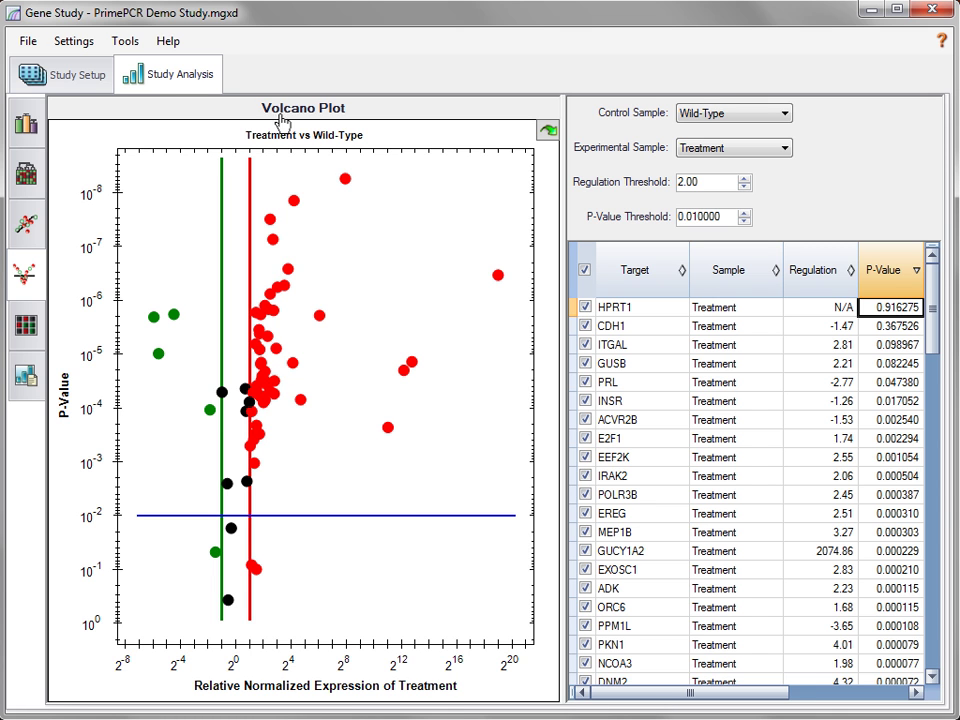
# - Raise the P-value threshold to 0.028929, keeping the regulation threshold at 2.00
pyautogui.moveTo(391, 528); pyautogui.dragTo(402, 549)
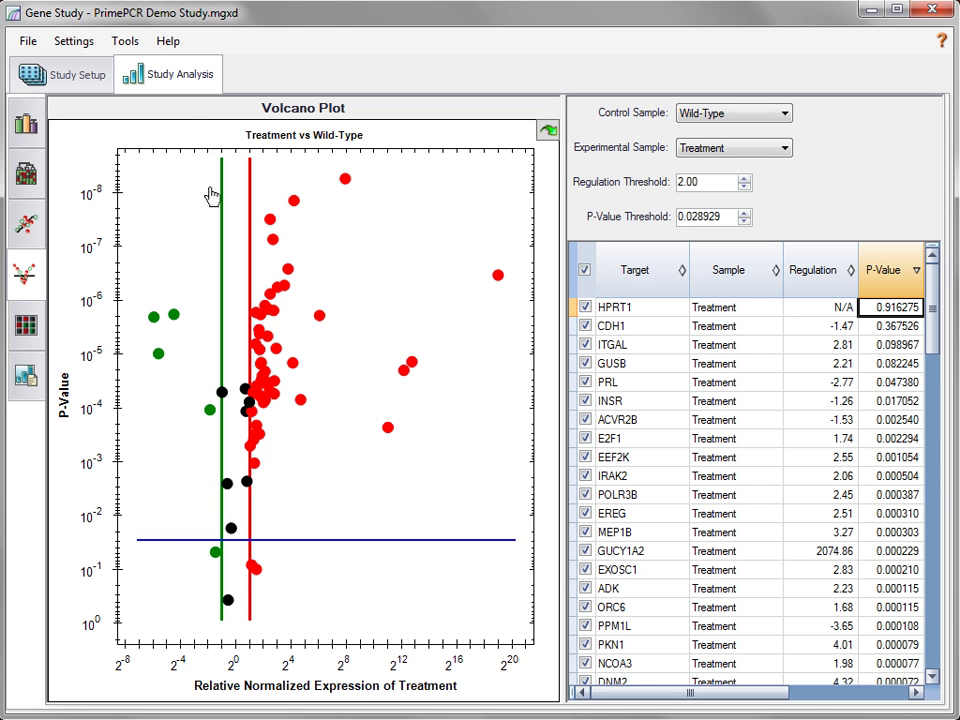
pyautogui.moveTo(250, 461)
pyautogui.mouseDown()
pyautogui.moveTo(258, 521)
pyautogui.moveTo(302, 525)
pyautogui.moveTo(266, 527)
pyautogui.moveTo(261, 460)
pyautogui.mouseUp()
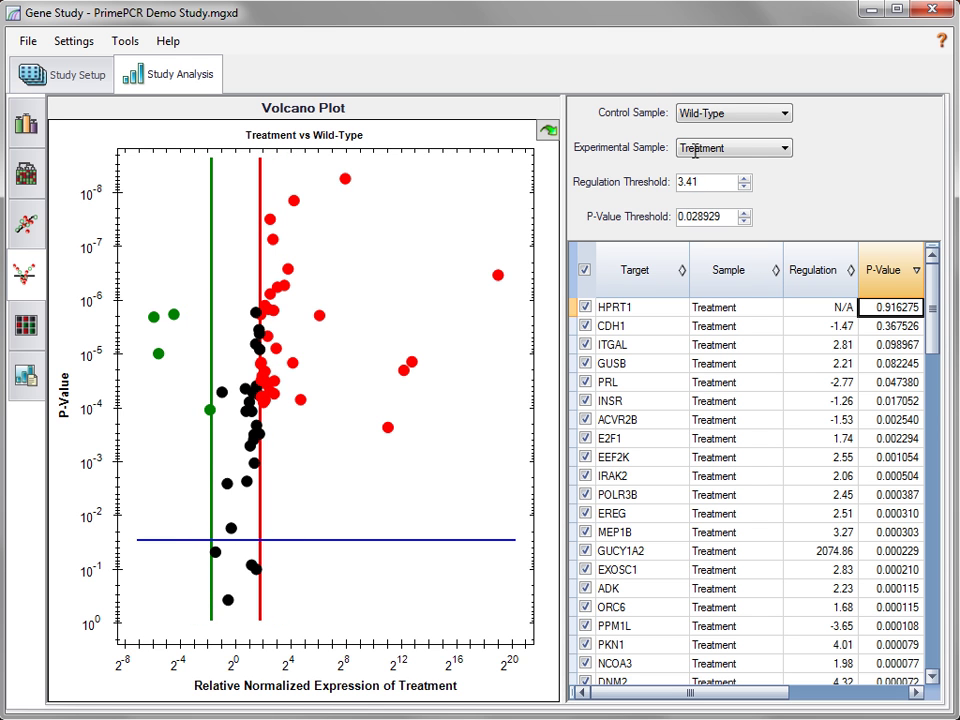
pyautogui.moveTo(703, 182); pyautogui.dragTo(676, 182)
pyautogui.write('2')
pyautogui.press('Return')
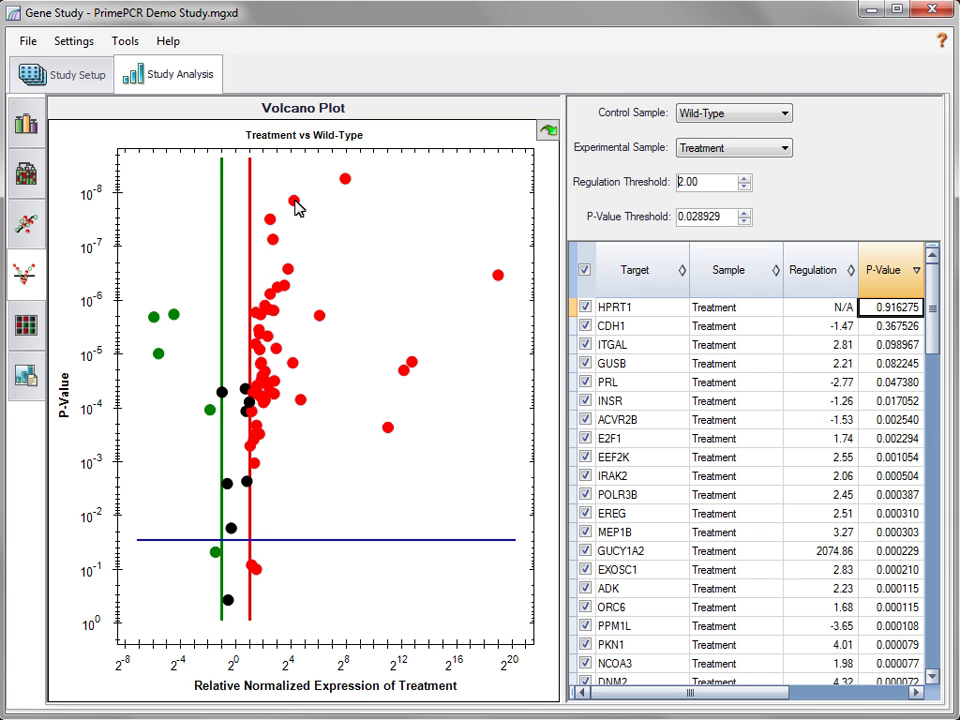
# - Show the heat map with Wild-Type as control and Treatment as experimental sample
pyautogui.click(36, 325)
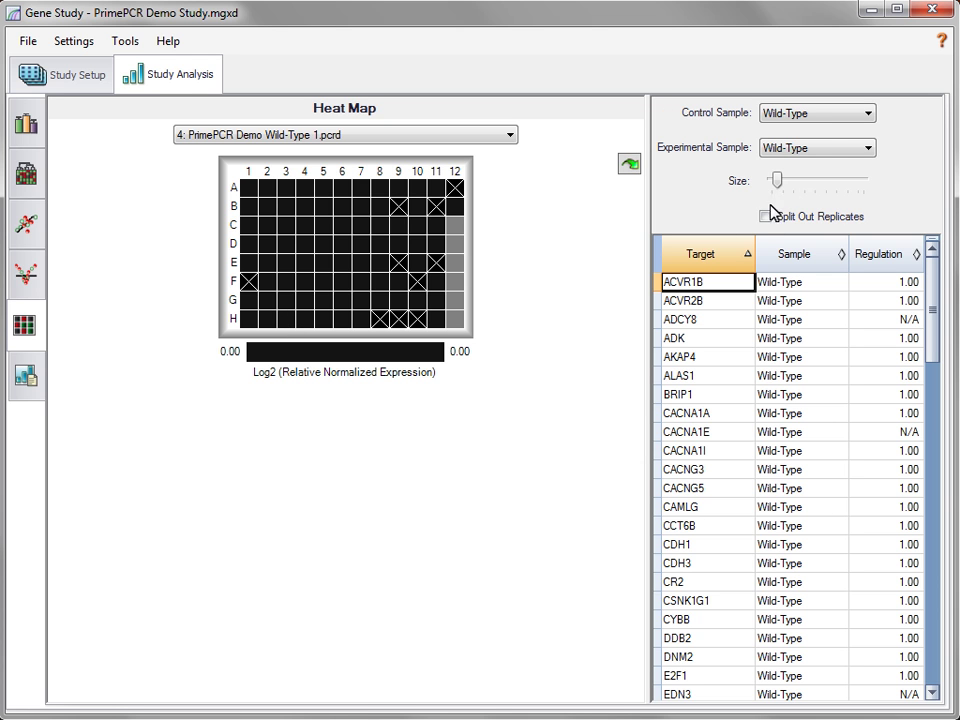
pyautogui.click(817, 123)
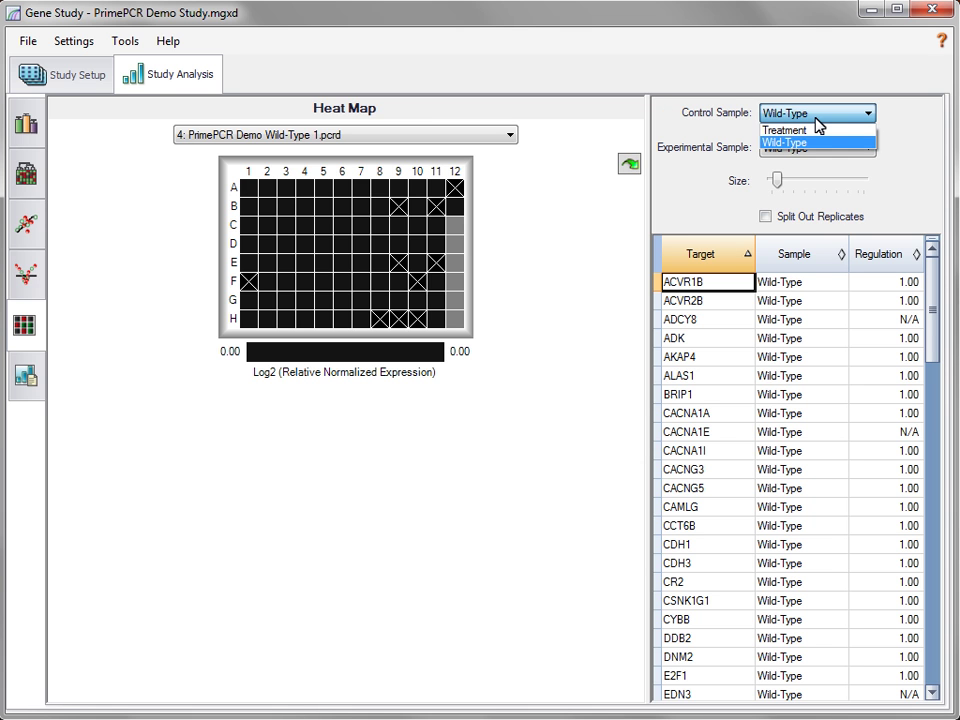
pyautogui.click(814, 120)
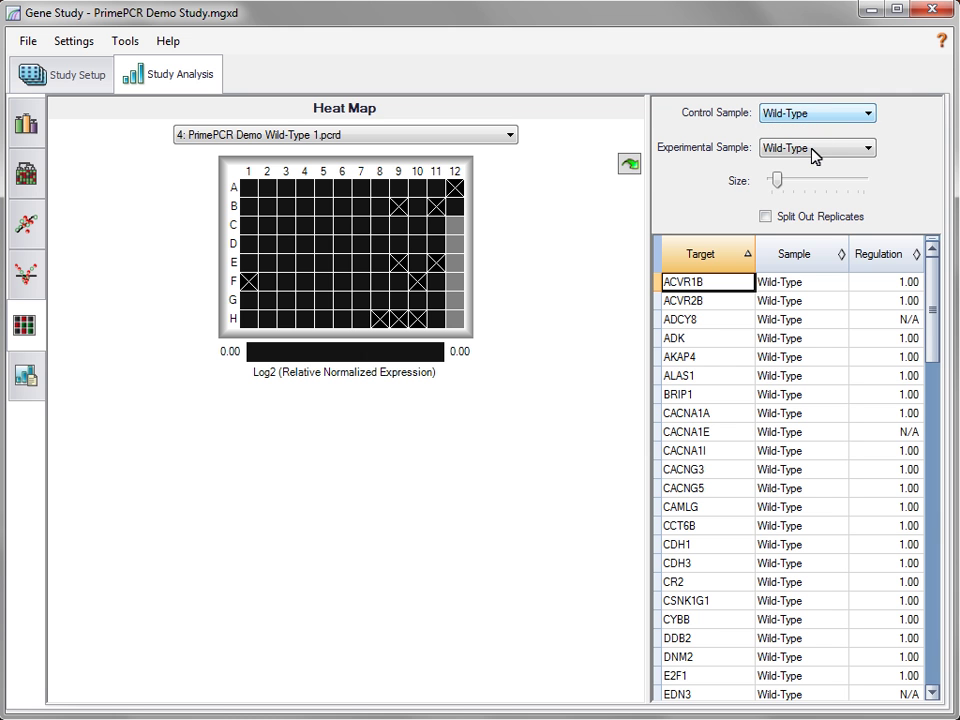
pyautogui.click(815, 156)
pyautogui.click(810, 165)
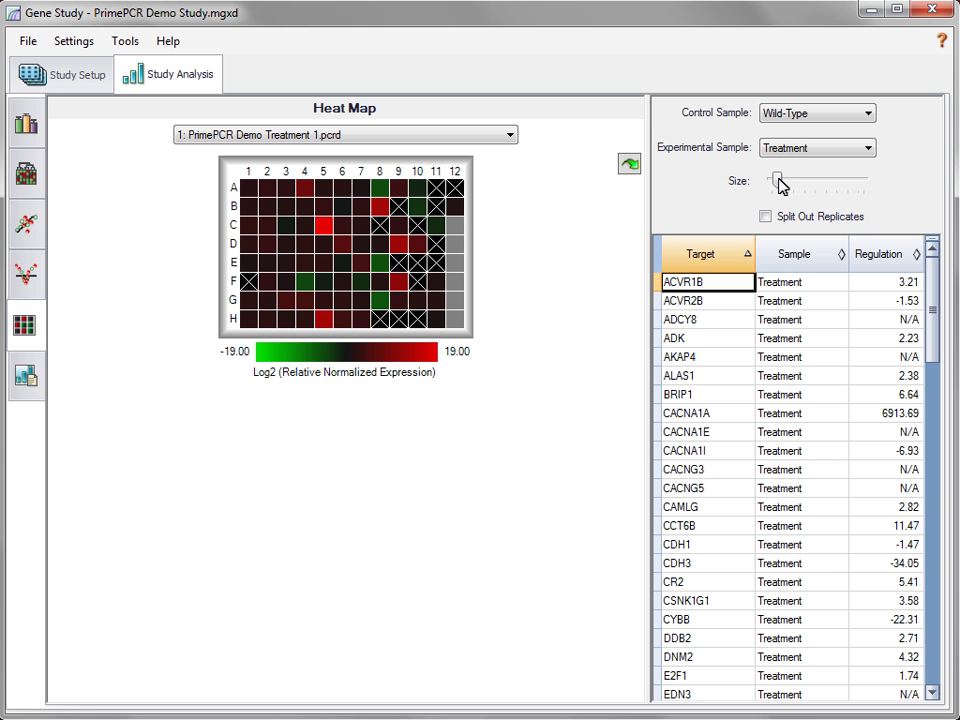
# - Enlarge the heat map one step, toggle Split Out Replicates, and keep the Treatment 1 plate
pyautogui.moveTo(781, 186); pyautogui.dragTo(795, 191)
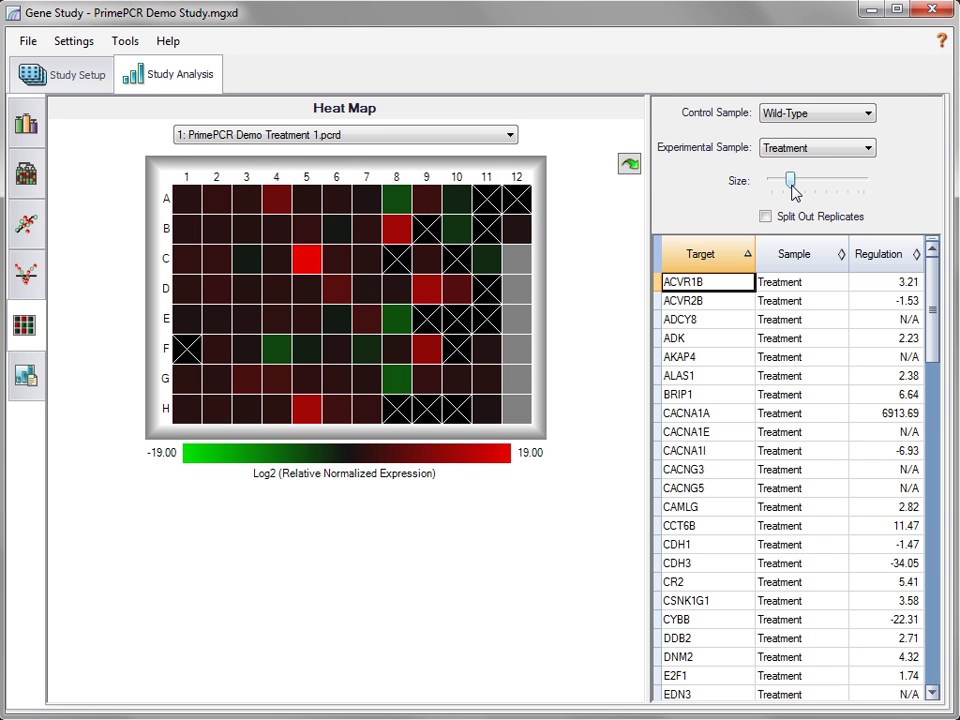
pyautogui.click(766, 217)
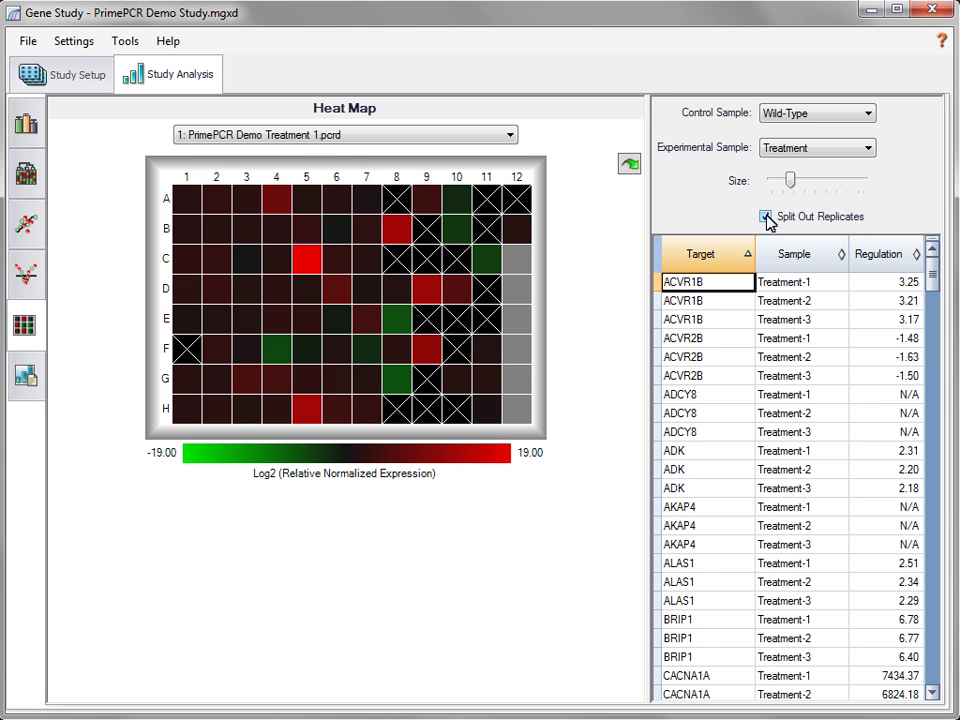
pyautogui.click(766, 217)
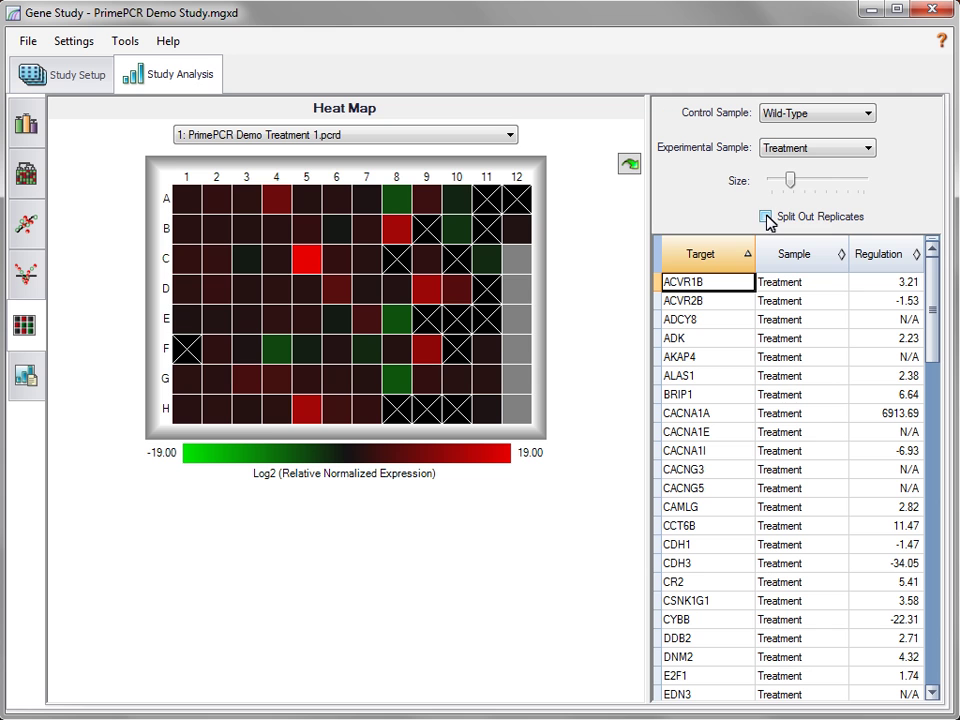
pyautogui.click(497, 138)
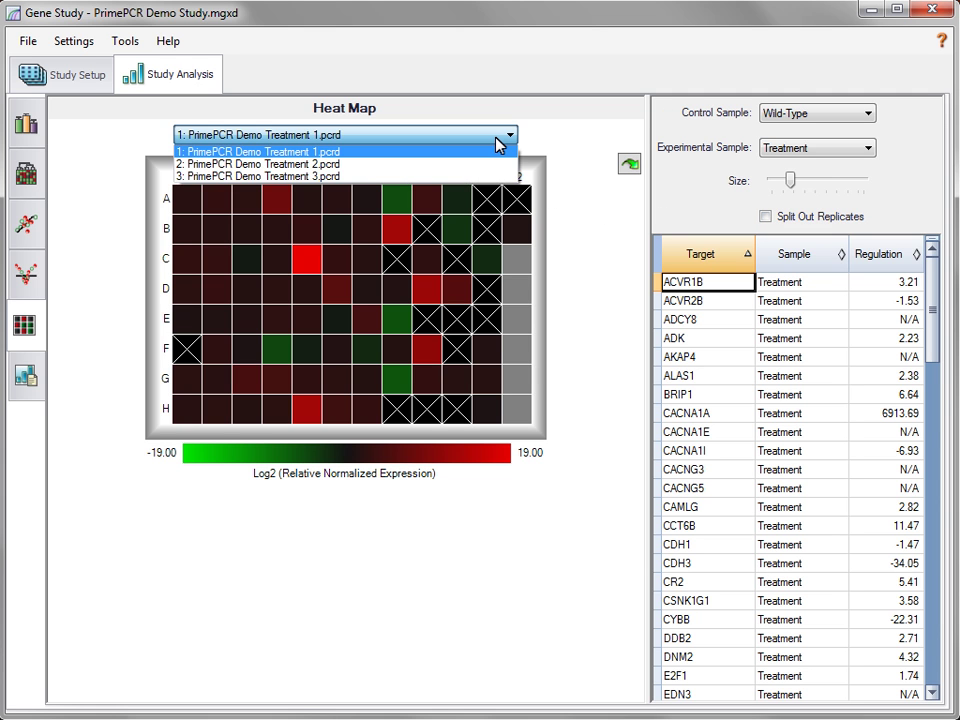
pyautogui.click(496, 139)
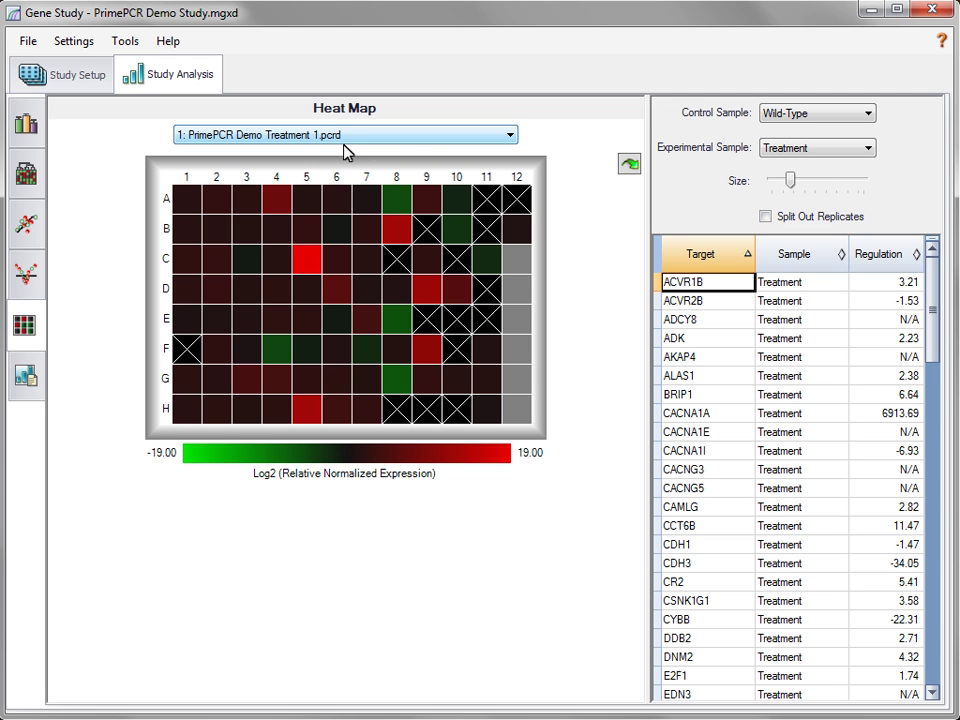
# - Show the full gene results table for Treatment versus the Wild-Type control
pyautogui.click(28, 376)
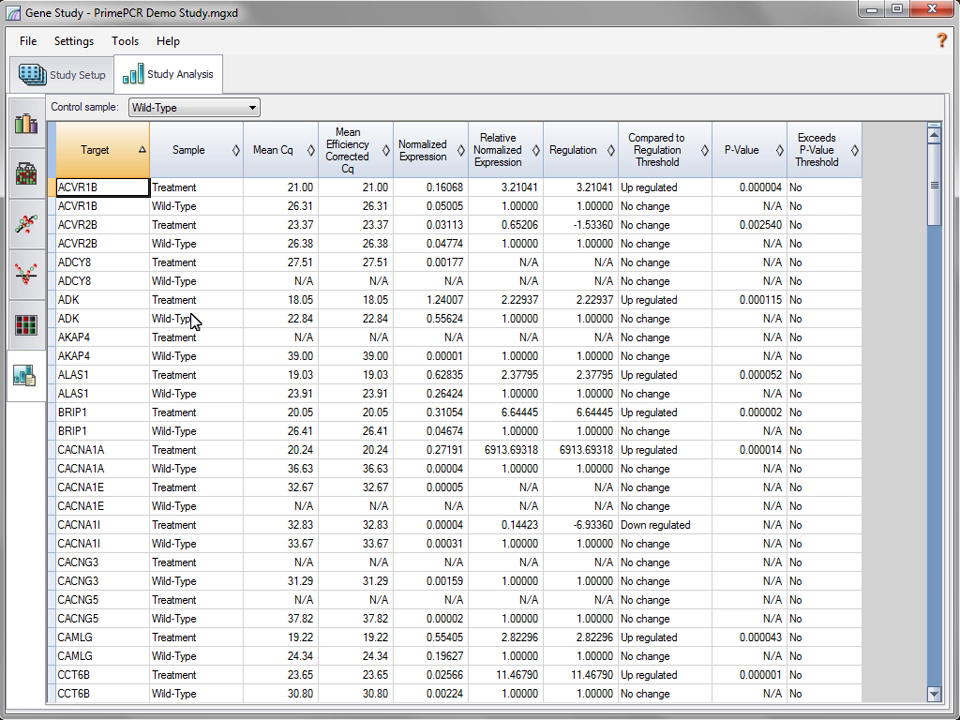
pyautogui.click(254, 108)
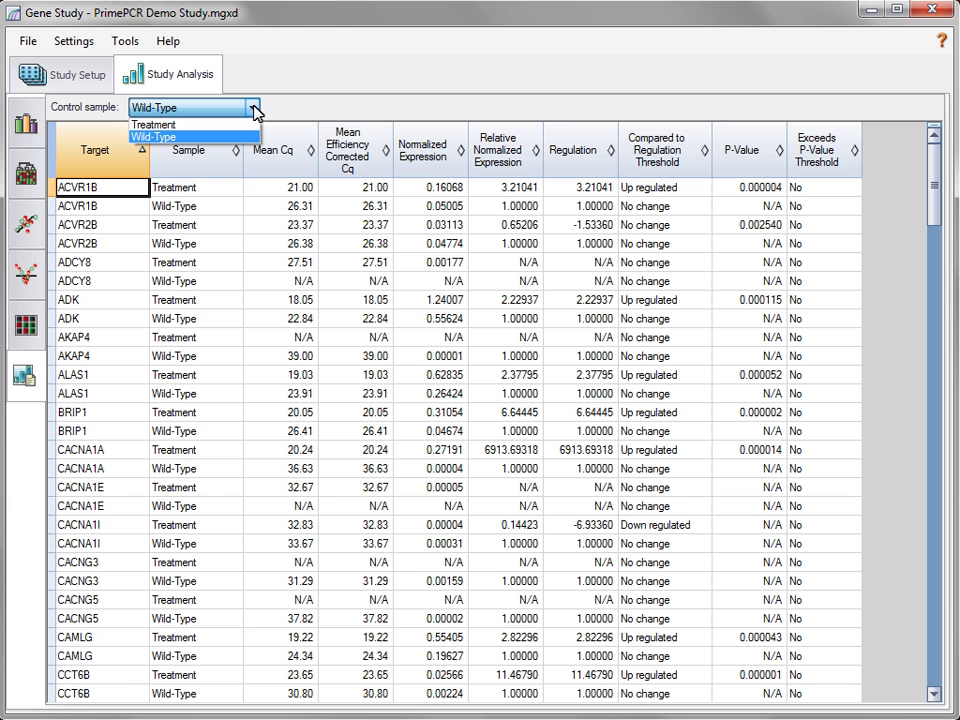
pyautogui.click(255, 110)
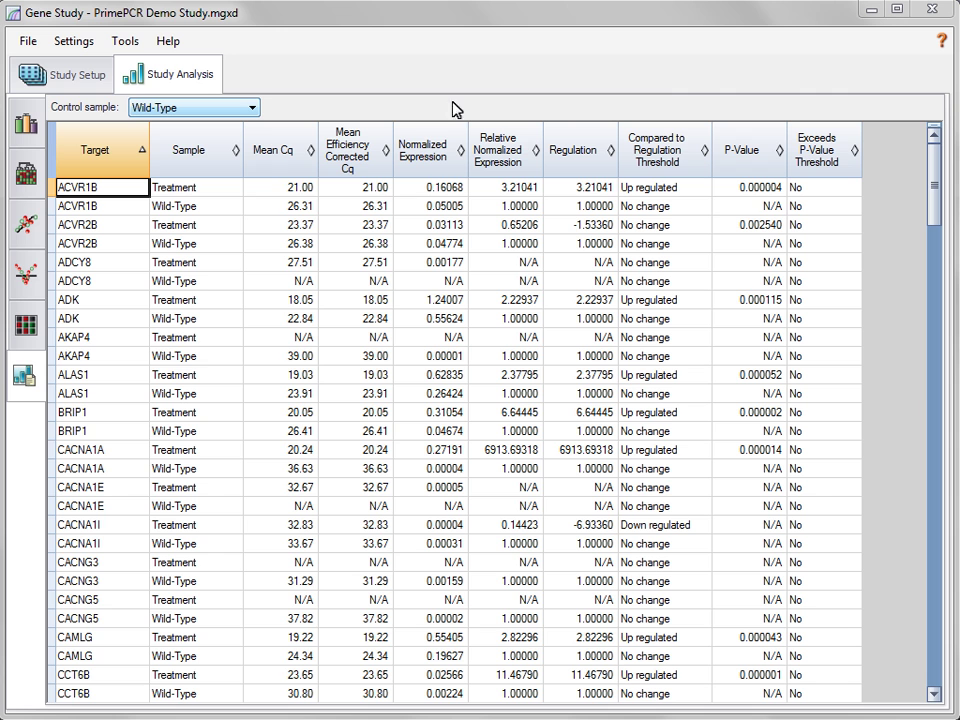
pyautogui.click(942, 43)
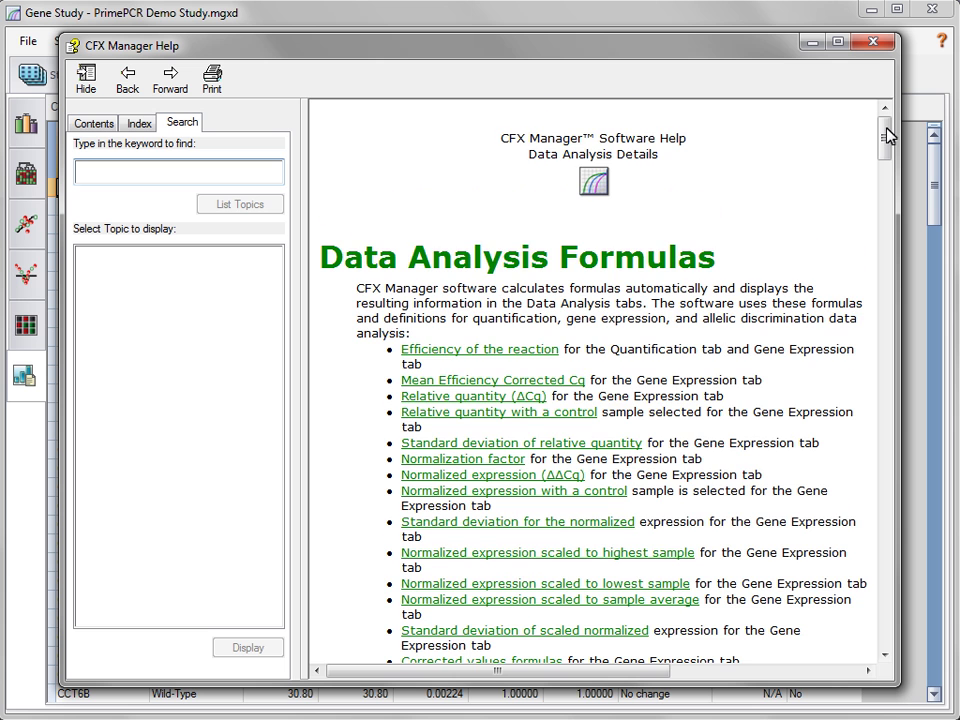
pyautogui.moveTo(887, 133); pyautogui.dragTo(885, 148)
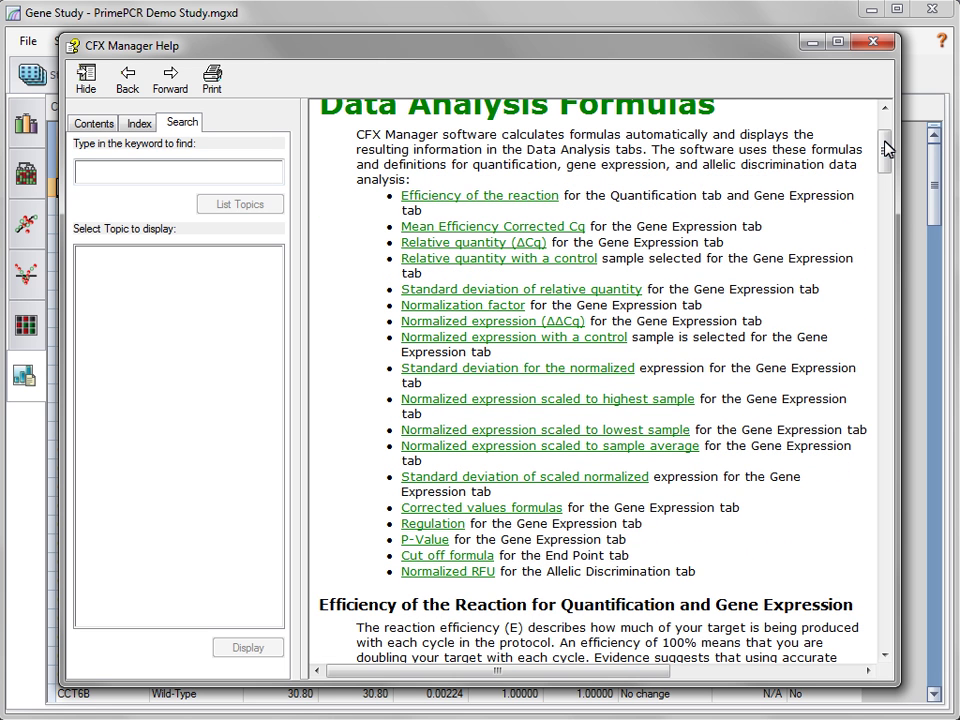
pyautogui.click(873, 43)
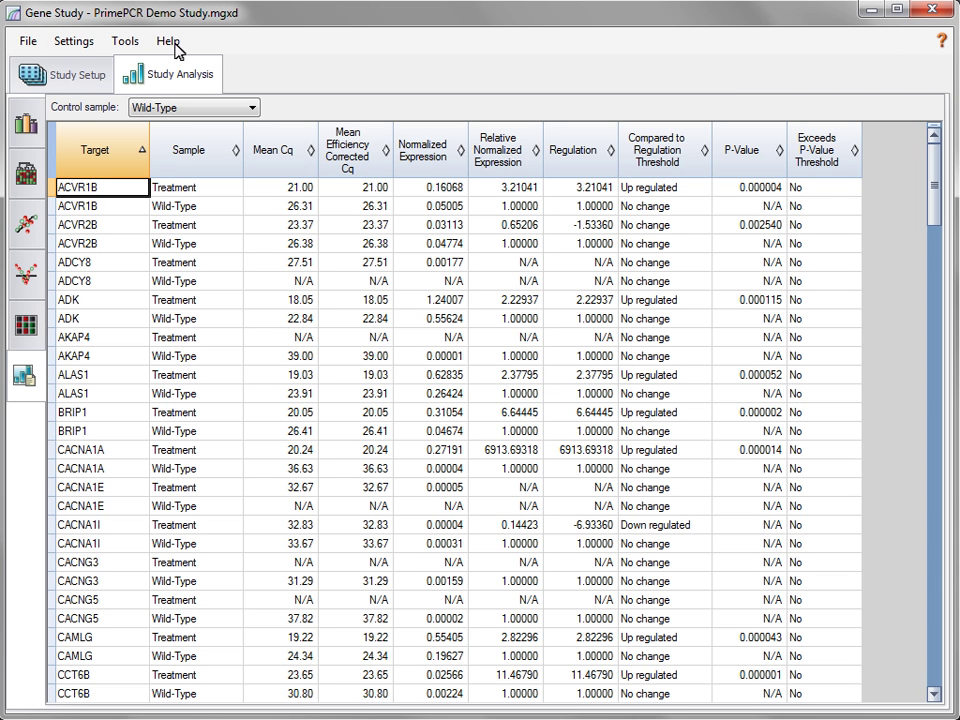
# - Open the study report via Tools > Reports and tick Study Analysis - Clustergram
pyautogui.click(133, 44)
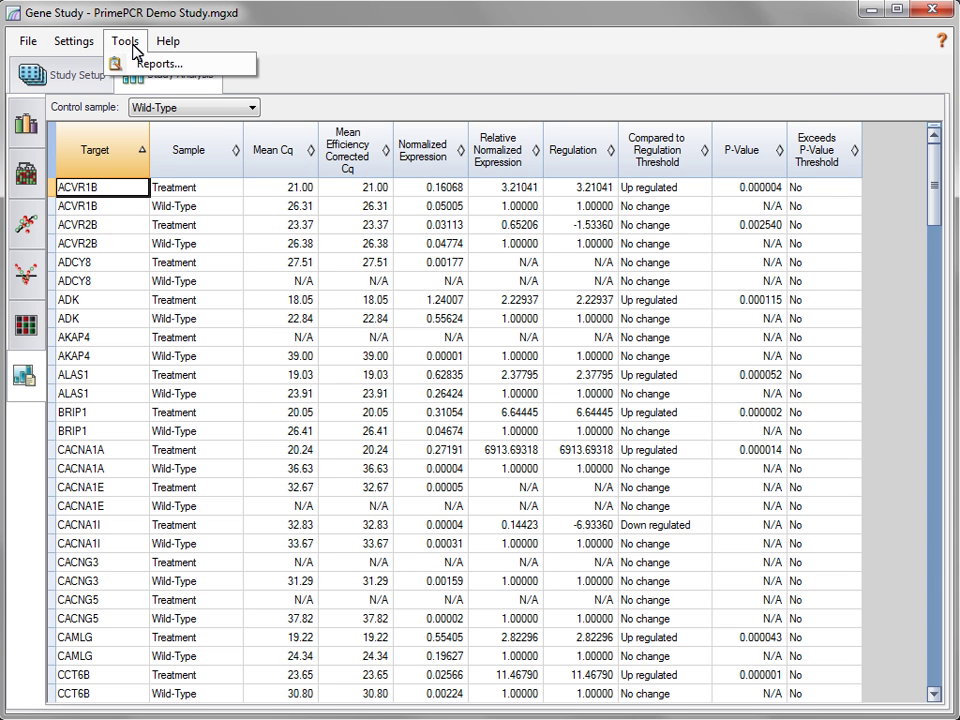
pyautogui.click(147, 65)
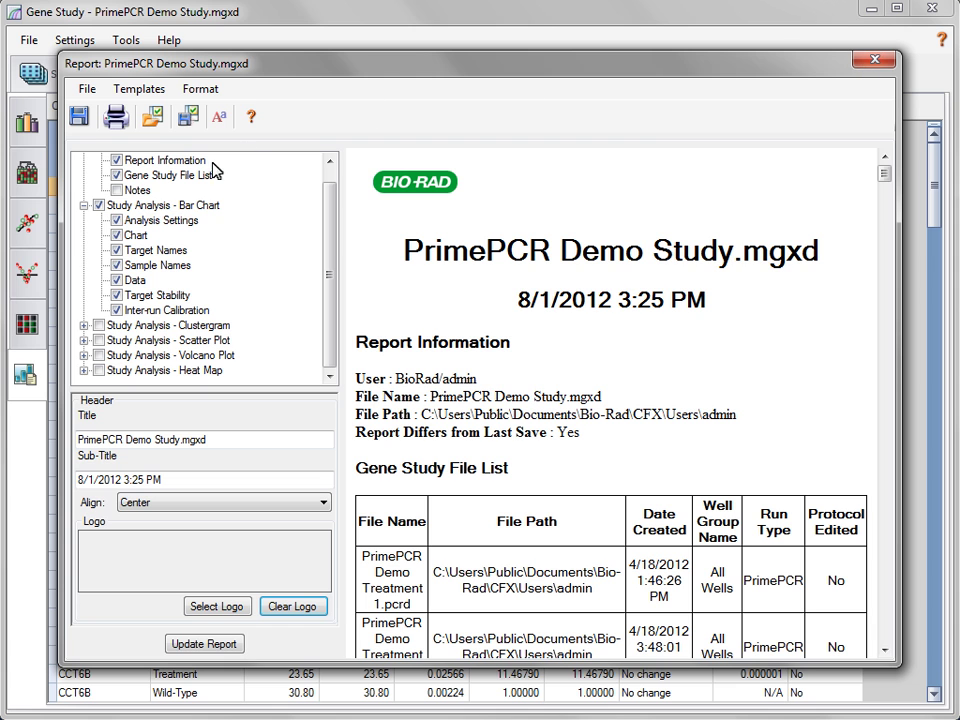
pyautogui.click(98, 326)
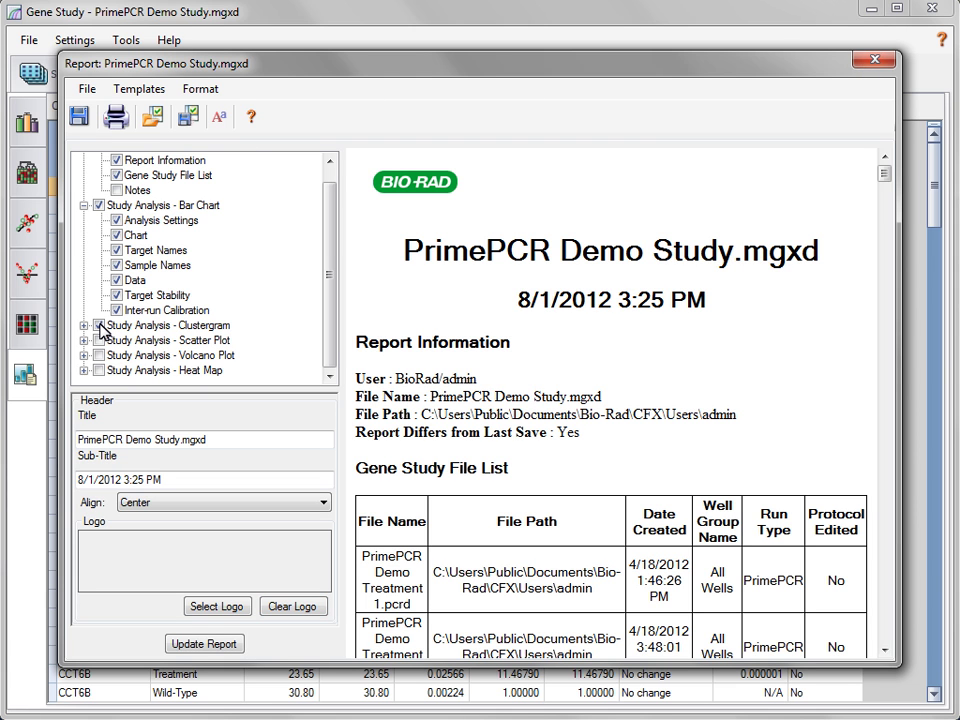